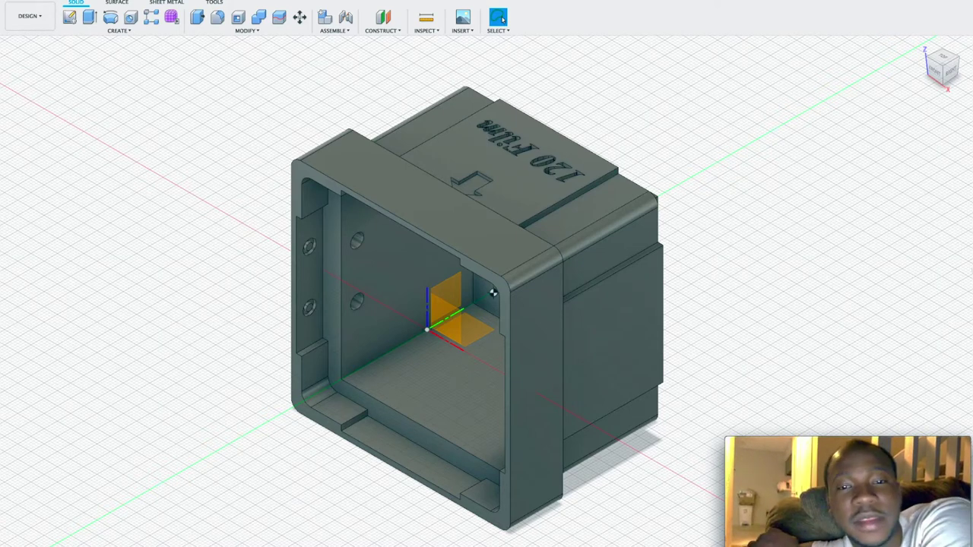
- Examine the assembled 120 film holder from the front, sides, back and underside
drag(945, 78, 814, 66)
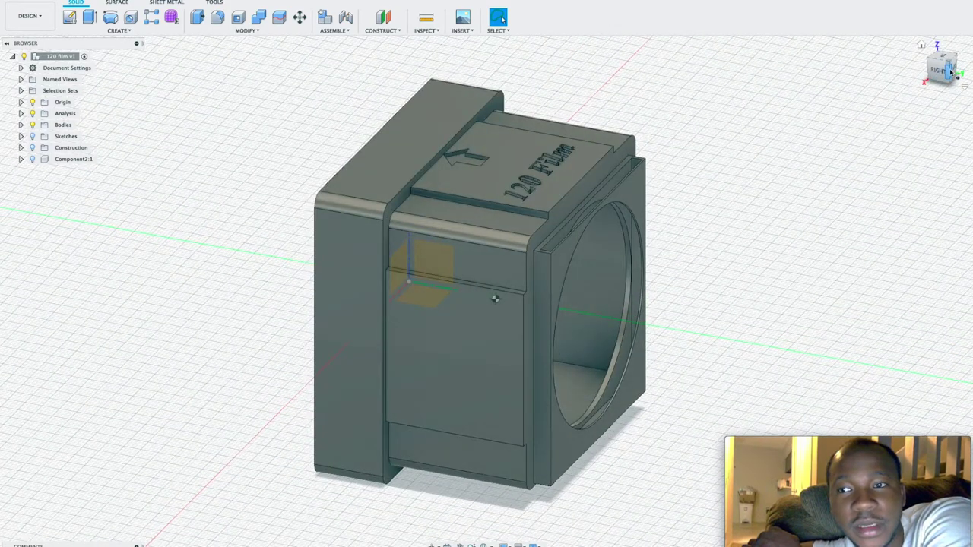
shift+middle_drag(495, 299, 481, 299)
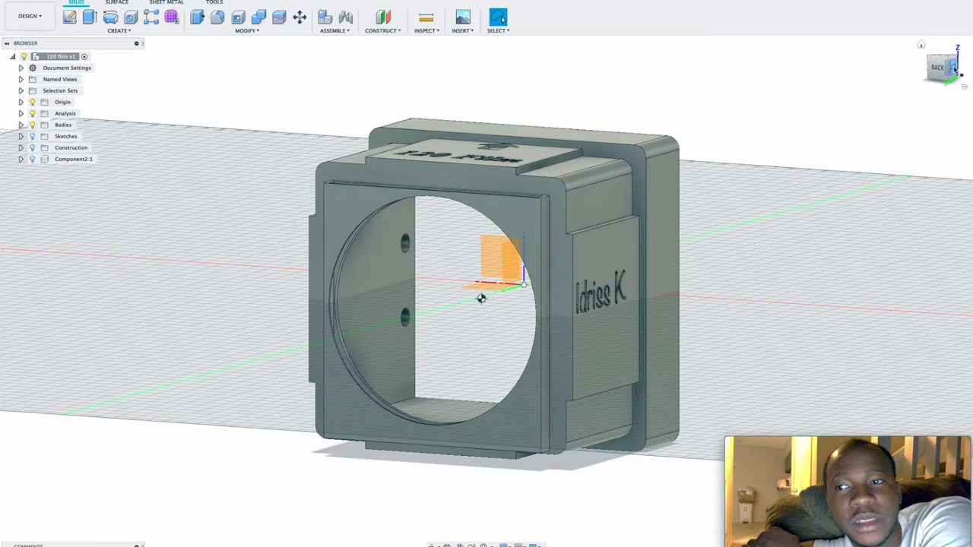
click(954, 69)
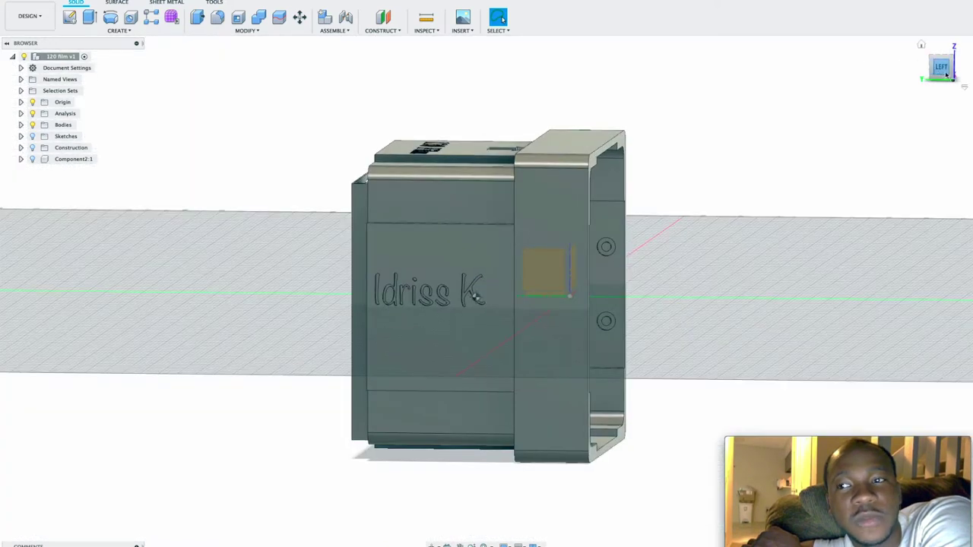
click(940, 73)
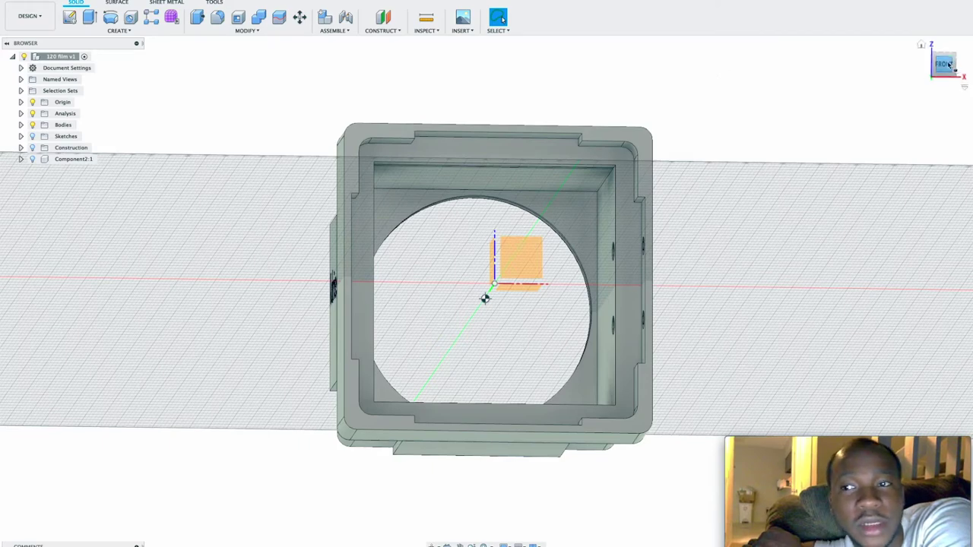
drag(949, 65, 883, 66)
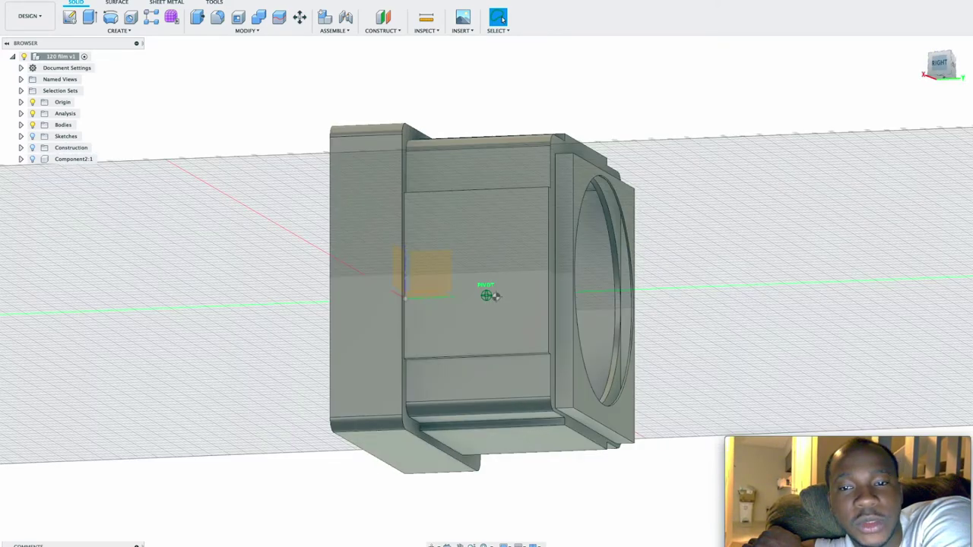
shift+middle_drag(494, 296, 495, 295)
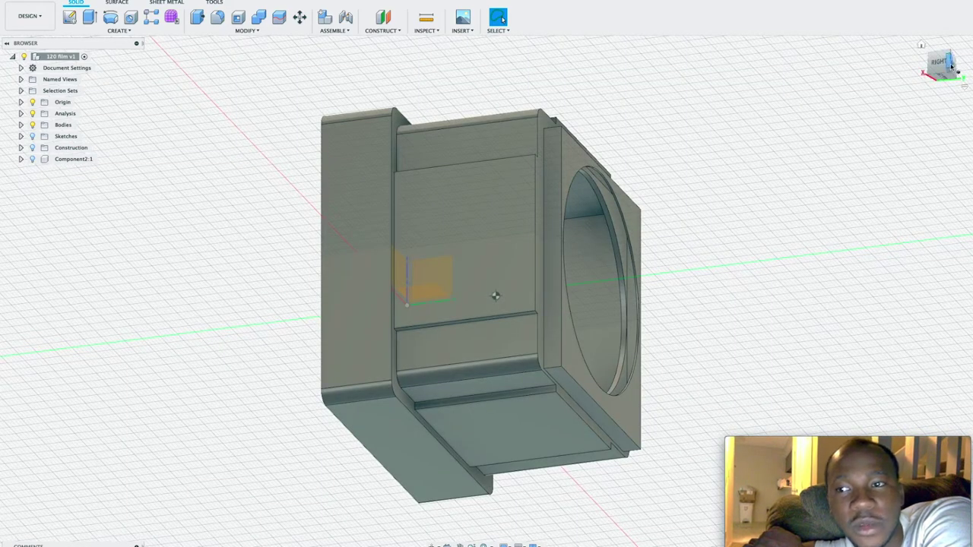
mouse_move(494, 295)
shift+middle_down()
mouse_move(482, 278)
mouse_move(482, 293)
shift+middle_up()
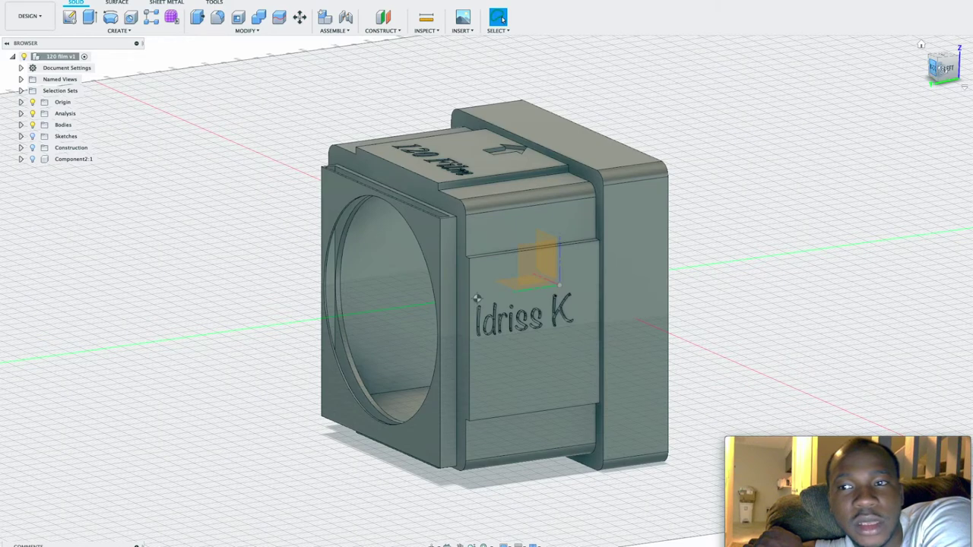
mouse_move(477, 299)
shift+middle_down()
mouse_move(483, 285)
mouse_move(494, 298)
mouse_move(486, 289)
mouse_move(485, 301)
shift+middle_up()
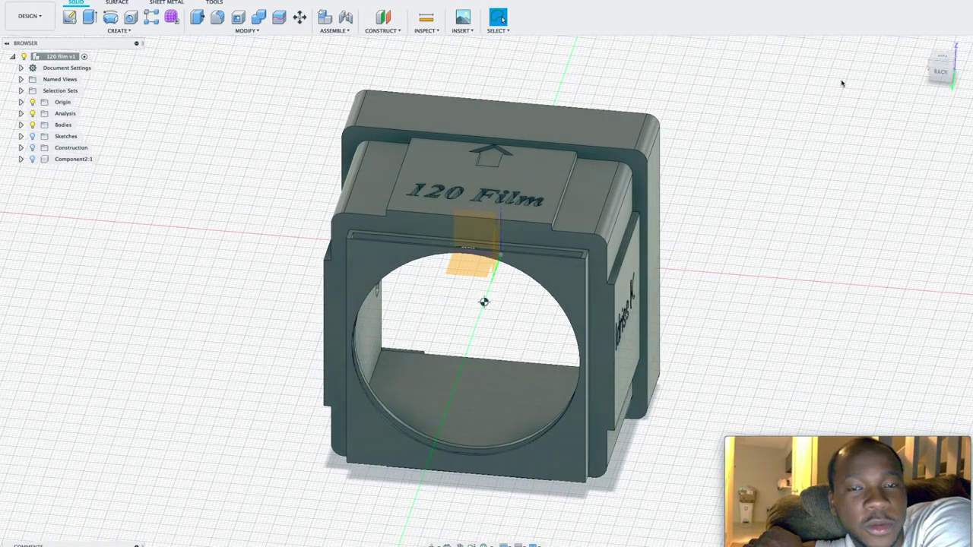
- Hide Body1, the square front frame, and examine the narrow slot across the top of the 120 Film body
click(21, 125)
click(41, 136)
click(41, 136)
click(71, 159)
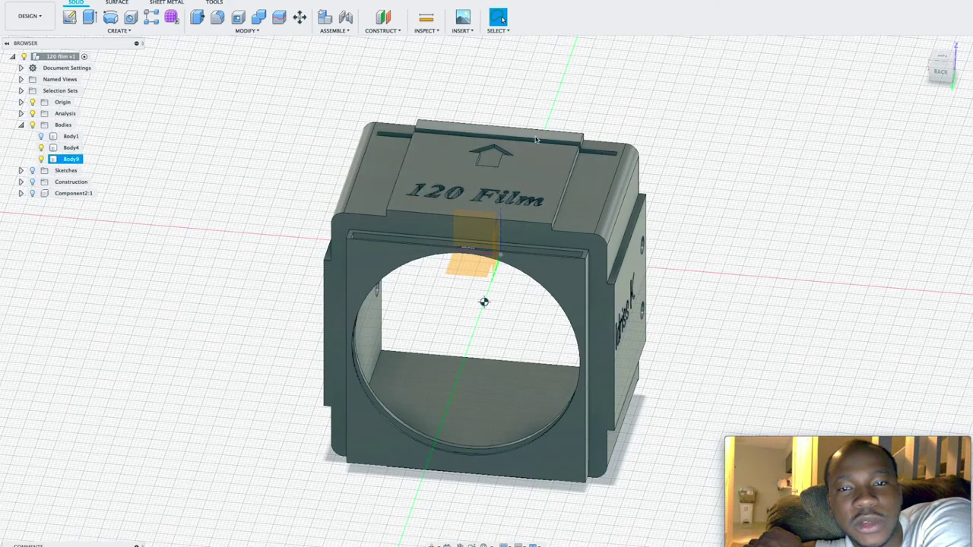
key(Escape)
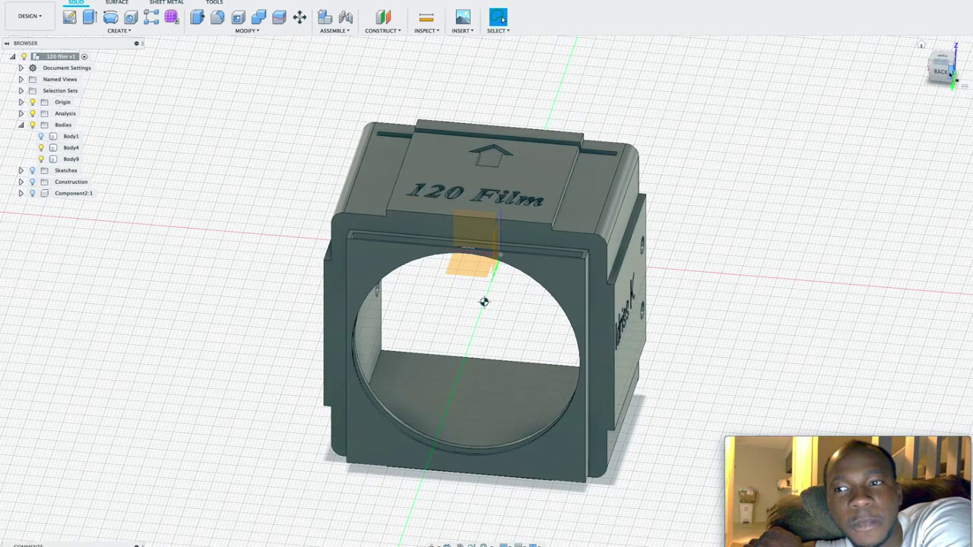
drag(950, 74, 700, 92)
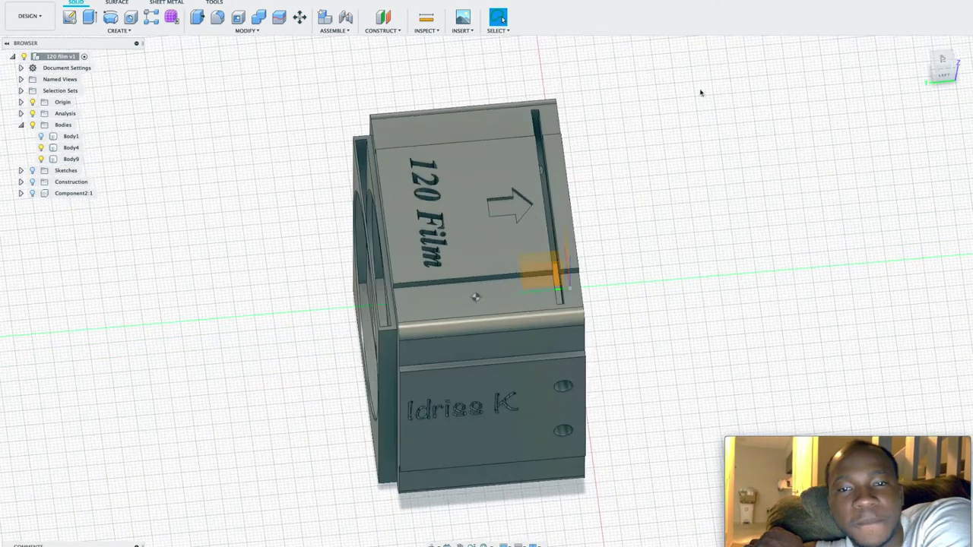
click(541, 127)
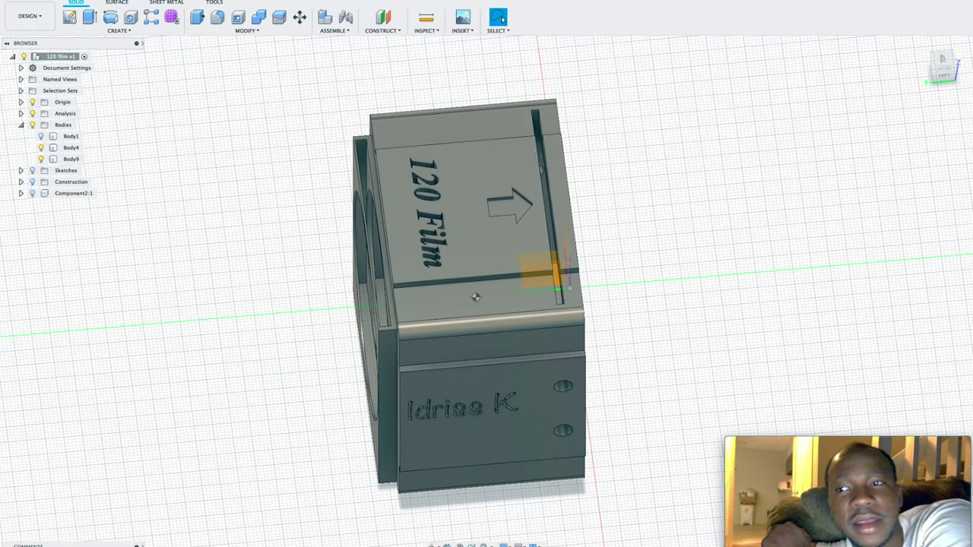
- Examine the remaining body's inner walls, the round opening in its rear plate and the paired holes in its side walls
click(943, 63)
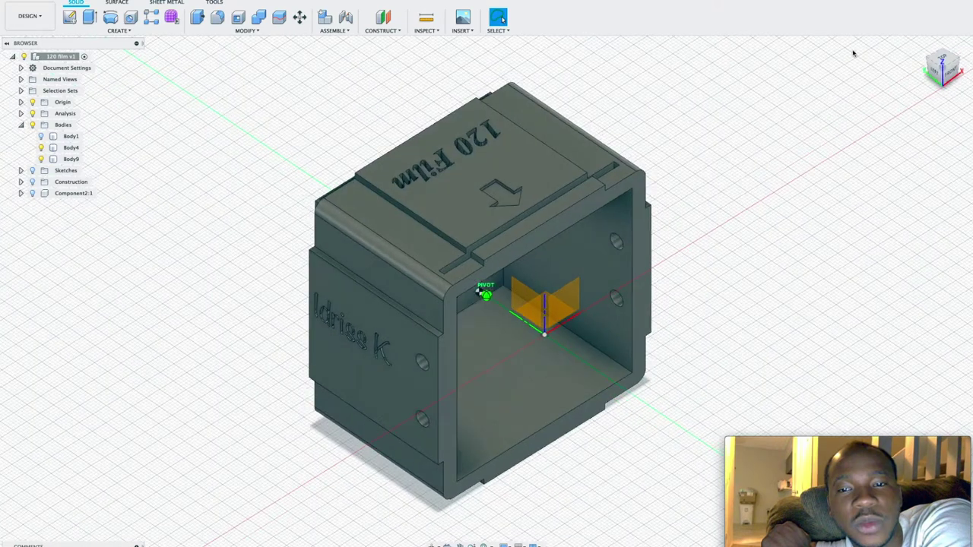
click(70, 159)
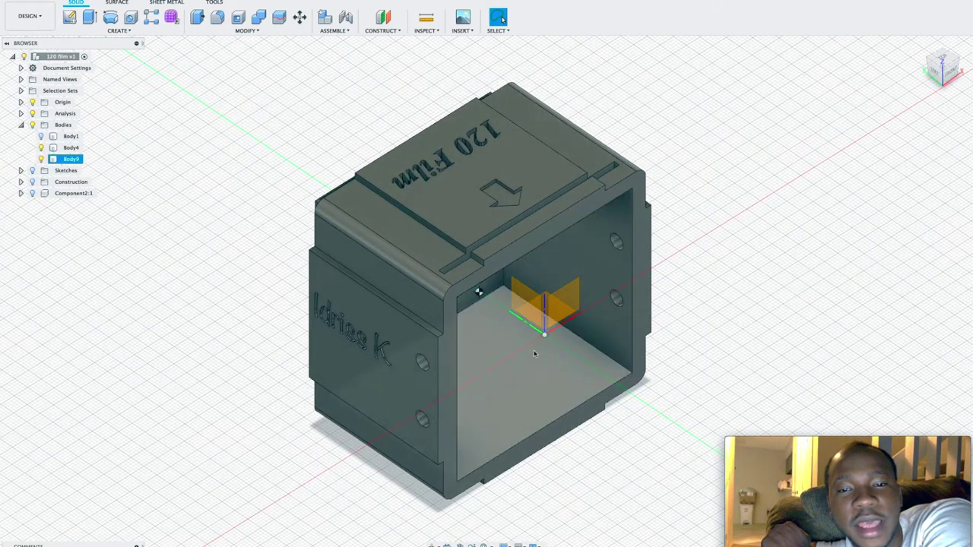
key(Escape)
mouse_move(934, 73)
mouse_down()
mouse_move(948, 79)
mouse_move(848, 69)
mouse_up()
shift+middle_drag(483, 302, 477, 288)
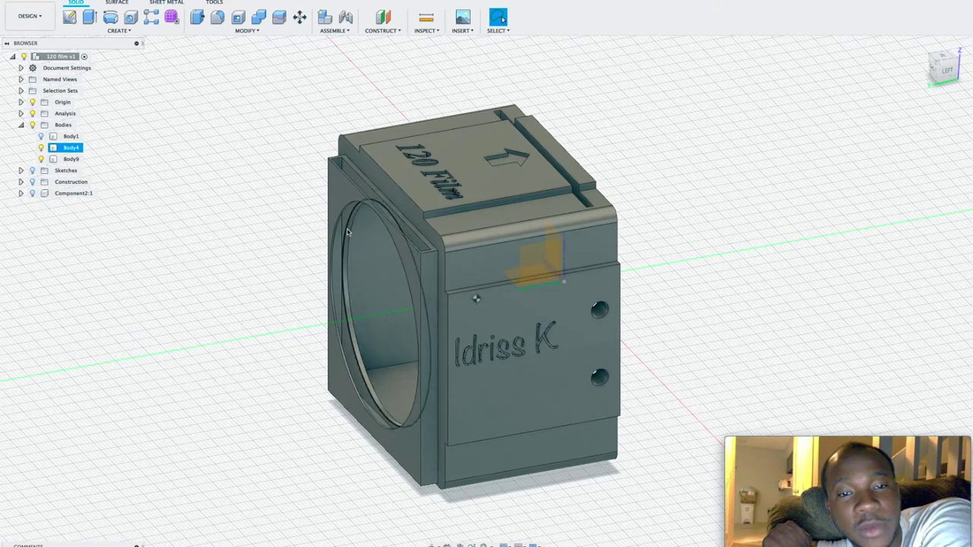
click(949, 71)
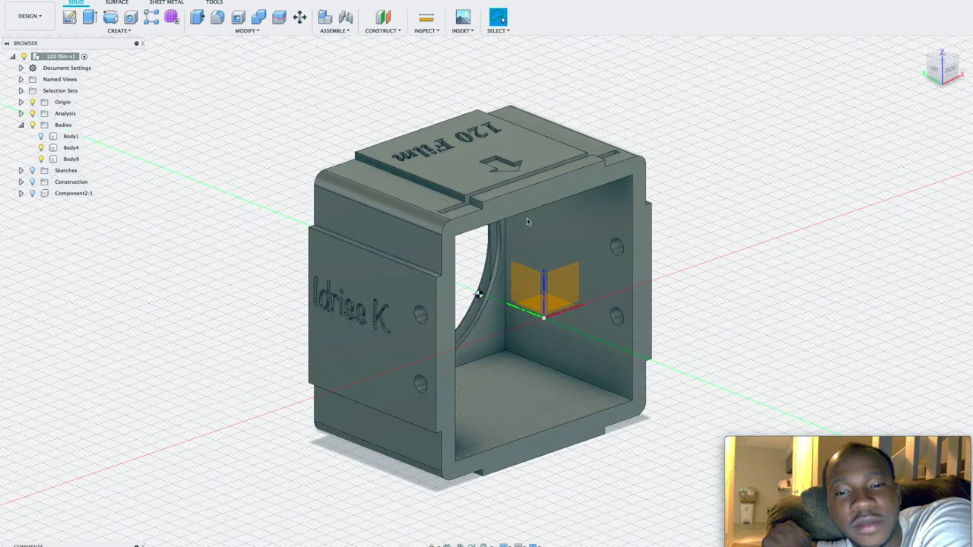
click(524, 334)
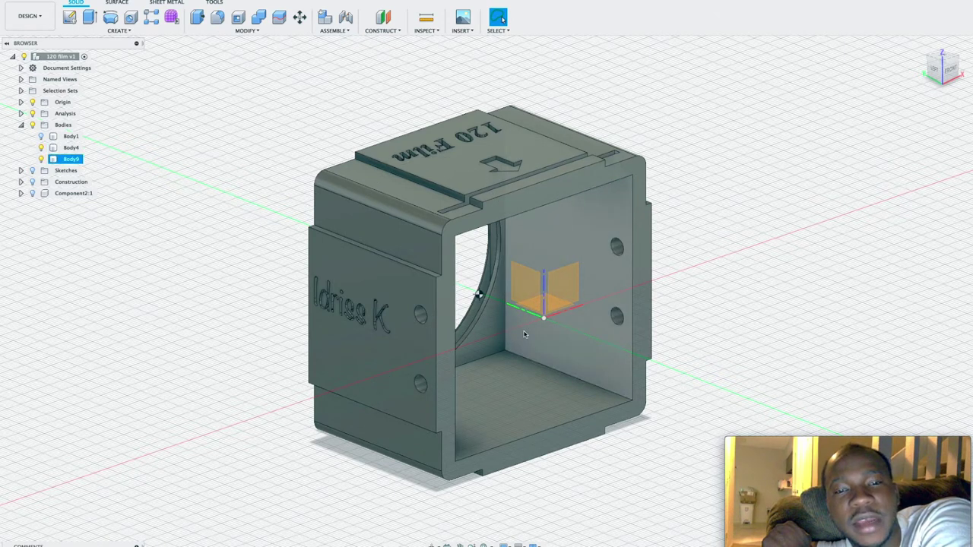
key(Escape)
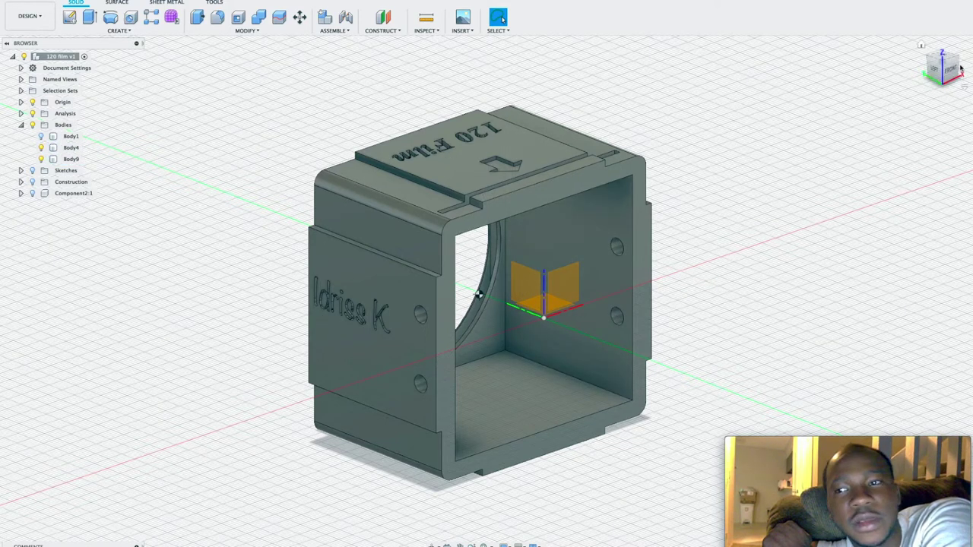
click(934, 68)
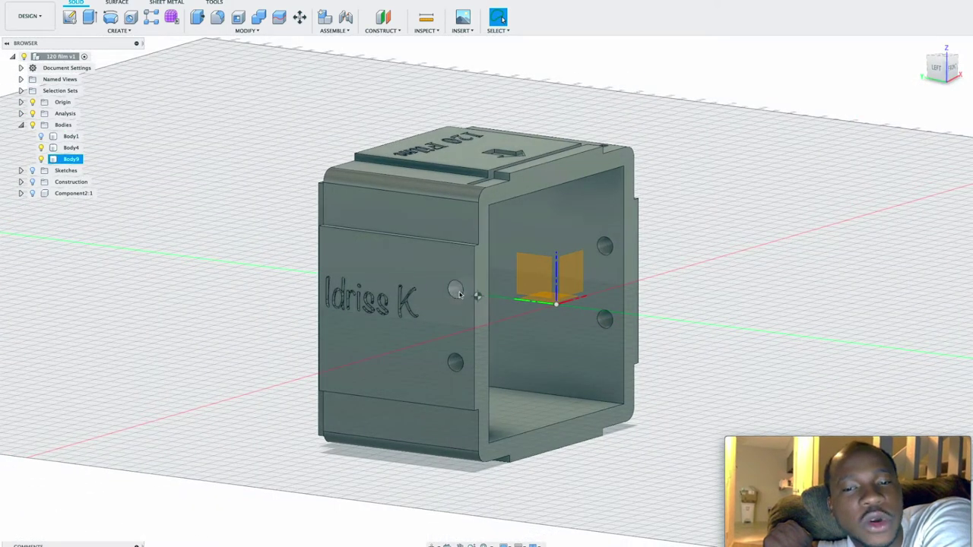
click(142, 237)
- Show Body1 again and inspect how its side recess and paired holes line up with the holes in Body9
click(40, 136)
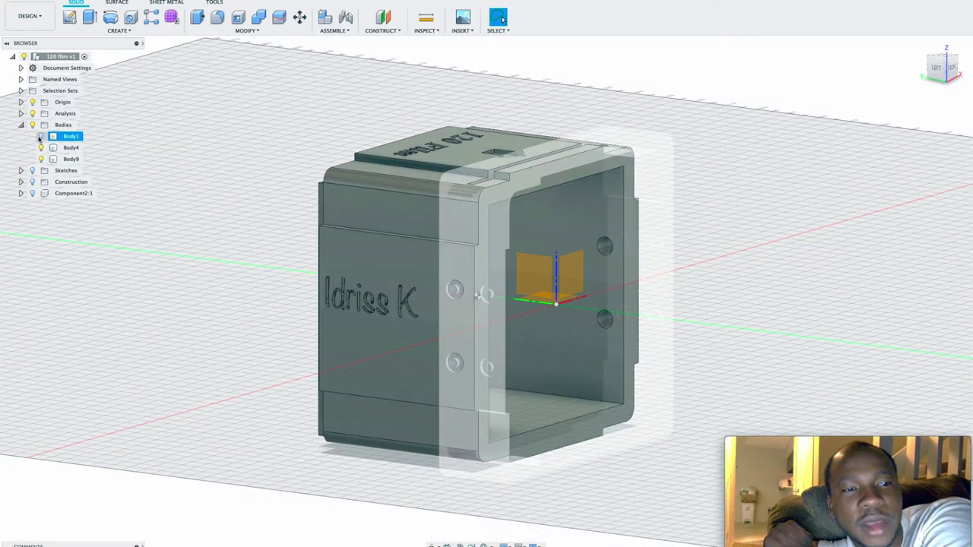
click(71, 159)
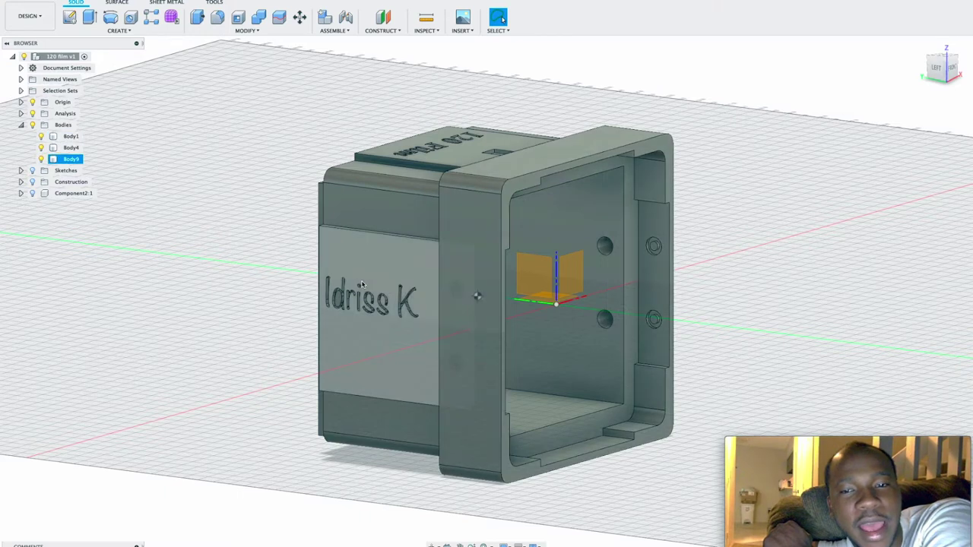
click(660, 158)
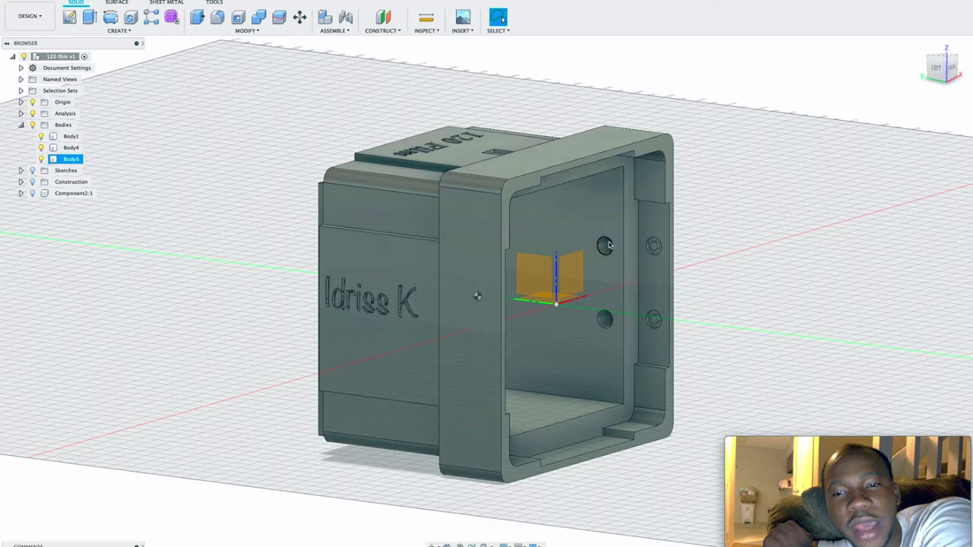
click(642, 252)
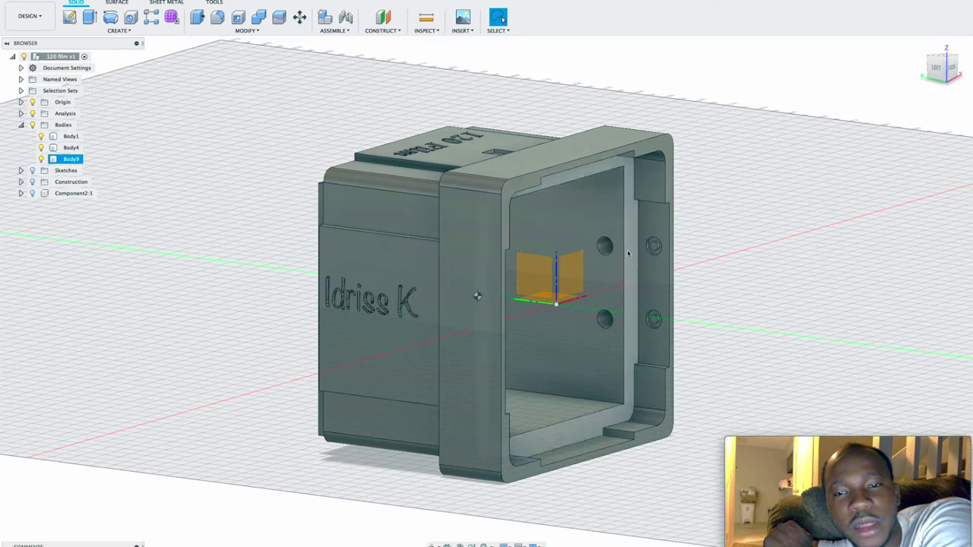
click(650, 265)
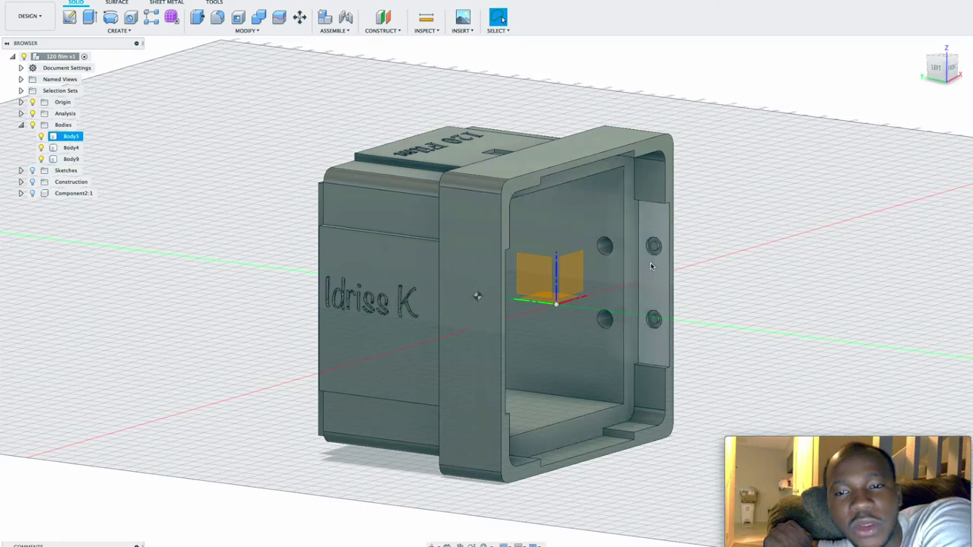
click(605, 244)
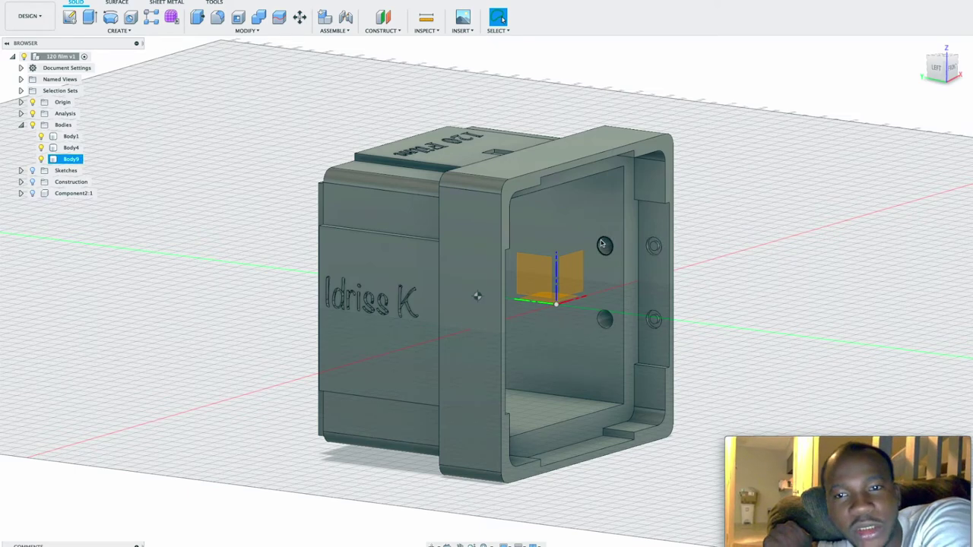
key(Escape)
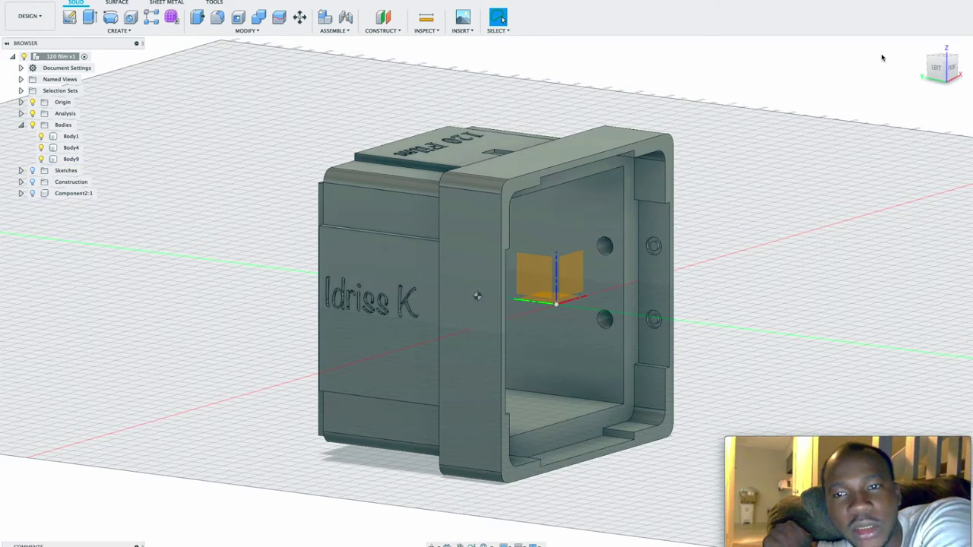
- Inspect the notches around the front frame's opening and the raised side face of the inner body
click(956, 70)
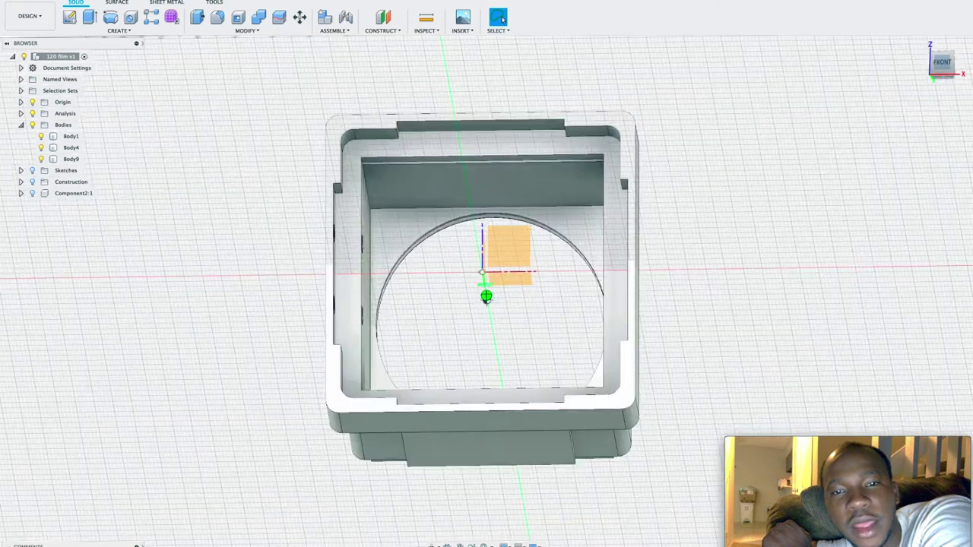
click(396, 133)
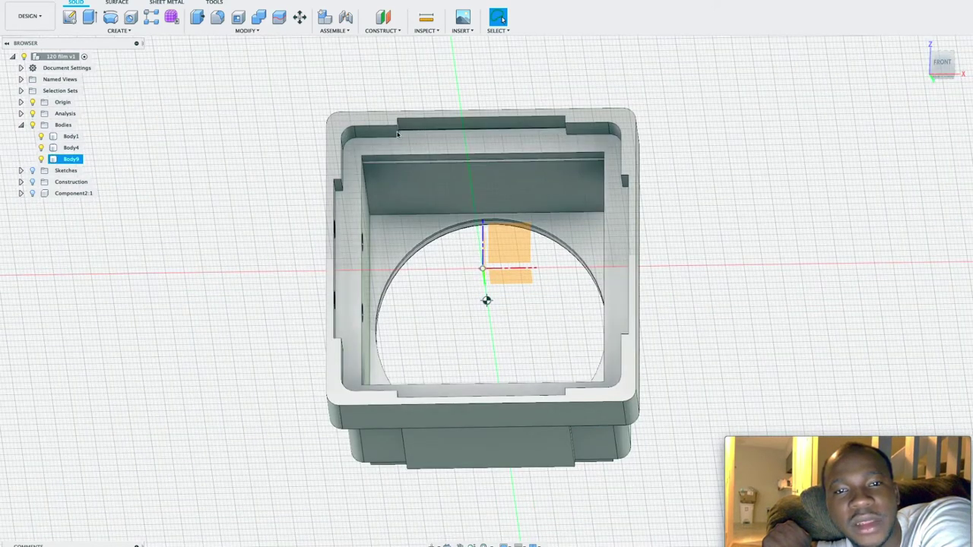
click(486, 414)
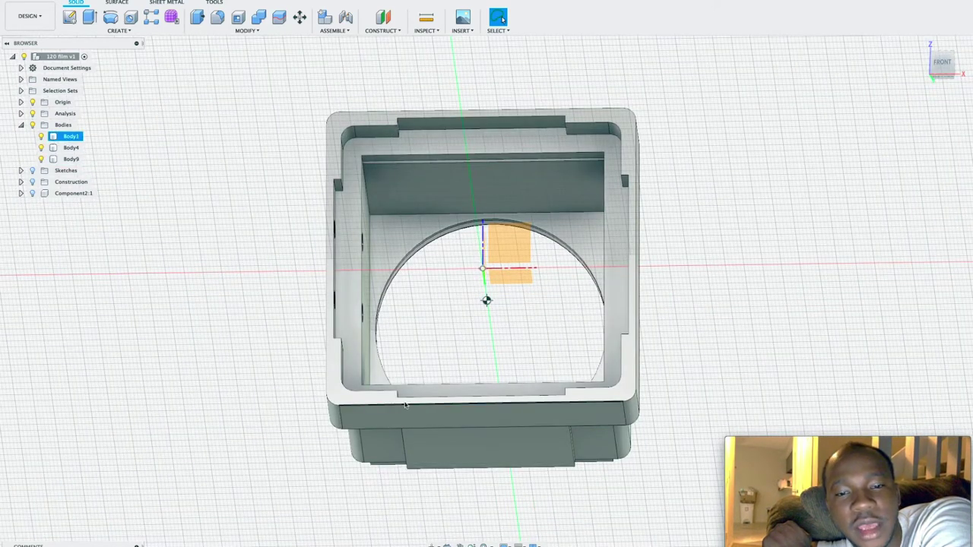
click(776, 223)
mouse_move(949, 69)
mouse_down()
mouse_move(936, 90)
mouse_move(912, 95)
mouse_move(893, 86)
mouse_up()
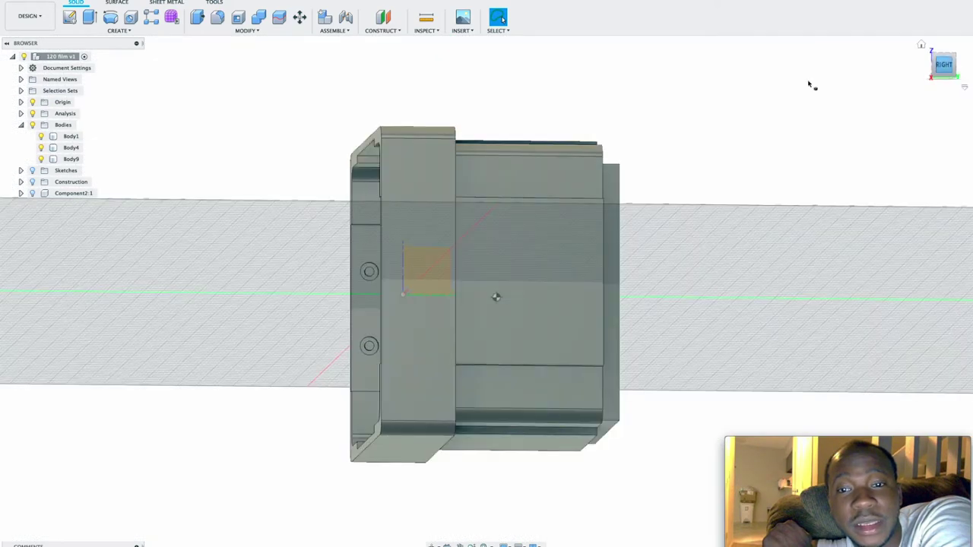
click(532, 350)
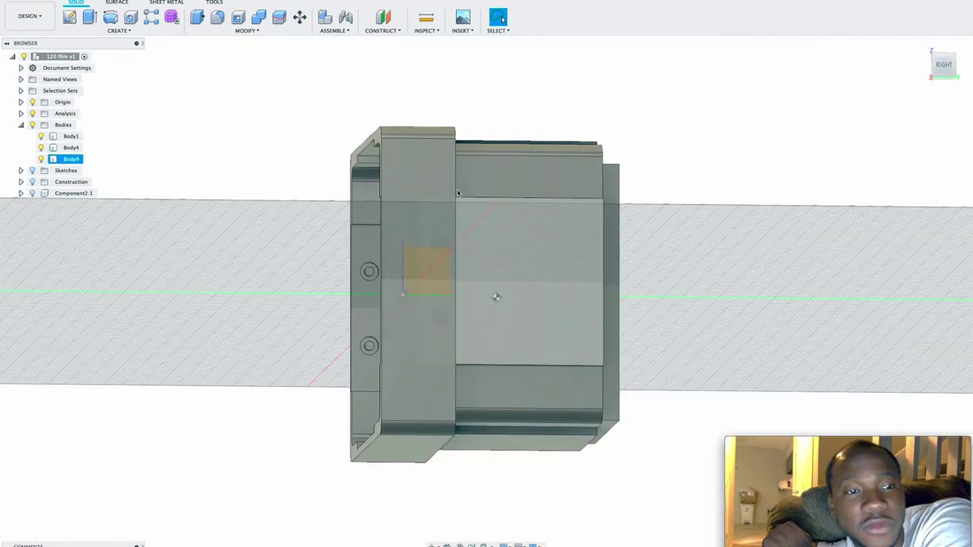
key(Escape)
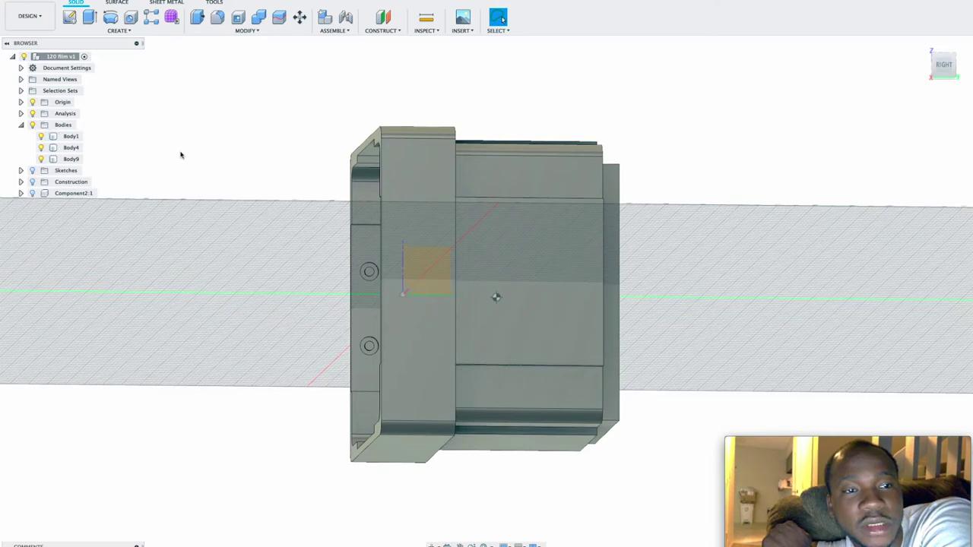
- Expand the list of sketches, hide all bodies and make the sketches visible
click(22, 170)
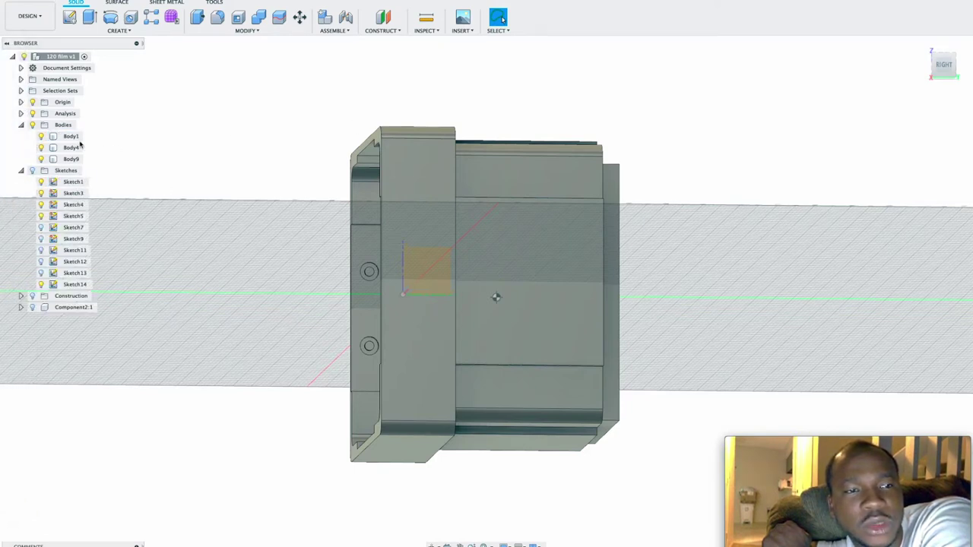
click(33, 125)
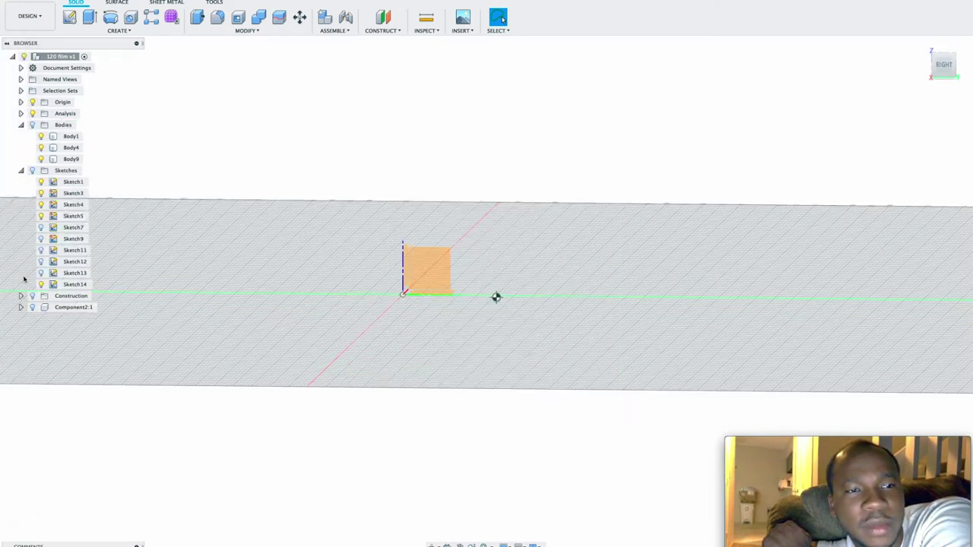
click(33, 170)
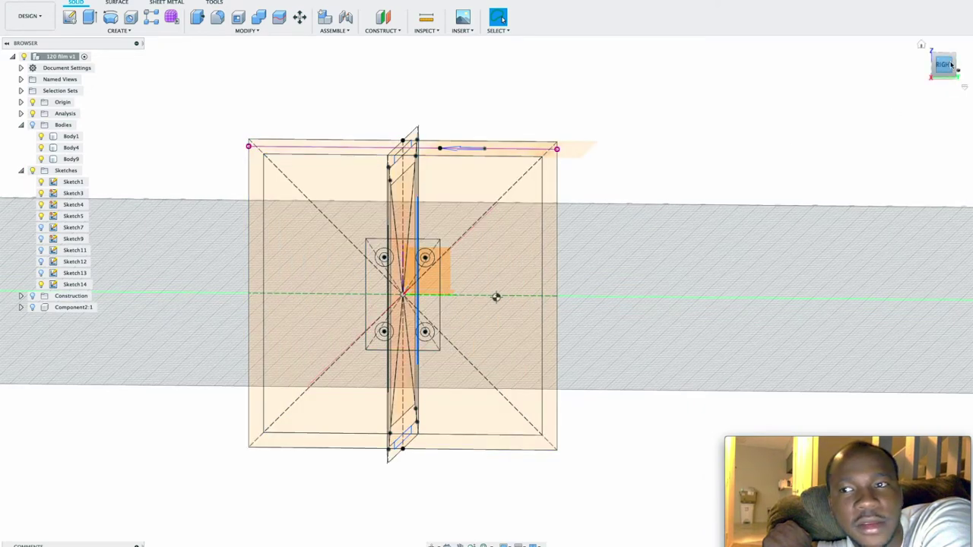
- Examine the intersecting frame and hole sketches from several sides, collapse the sketch list and hide all sketches
mouse_move(495, 296)
shift+middle_down()
mouse_move(486, 291)
mouse_move(481, 304)
mouse_move(494, 334)
mouse_move(502, 280)
mouse_move(481, 303)
mouse_move(490, 304)
mouse_move(486, 289)
shift+middle_up()
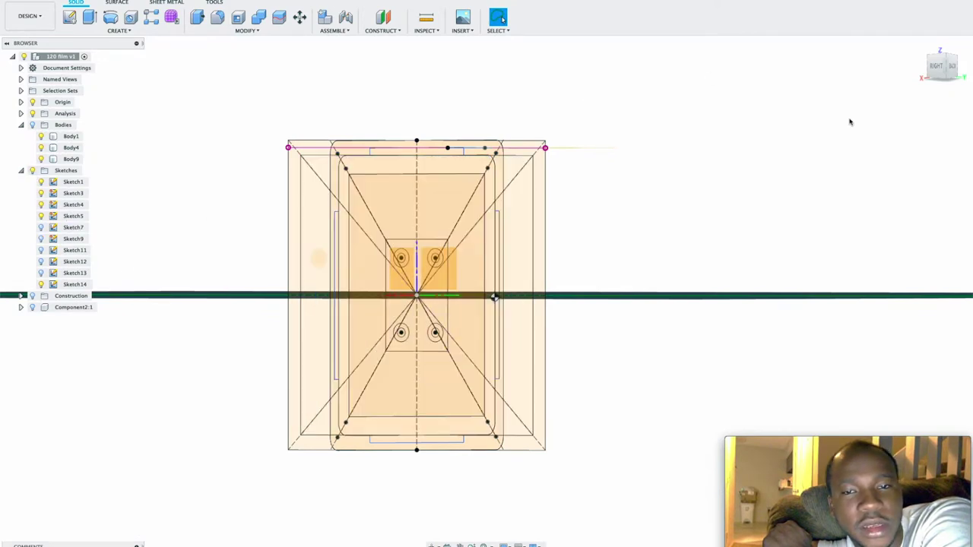
drag(952, 70, 824, 94)
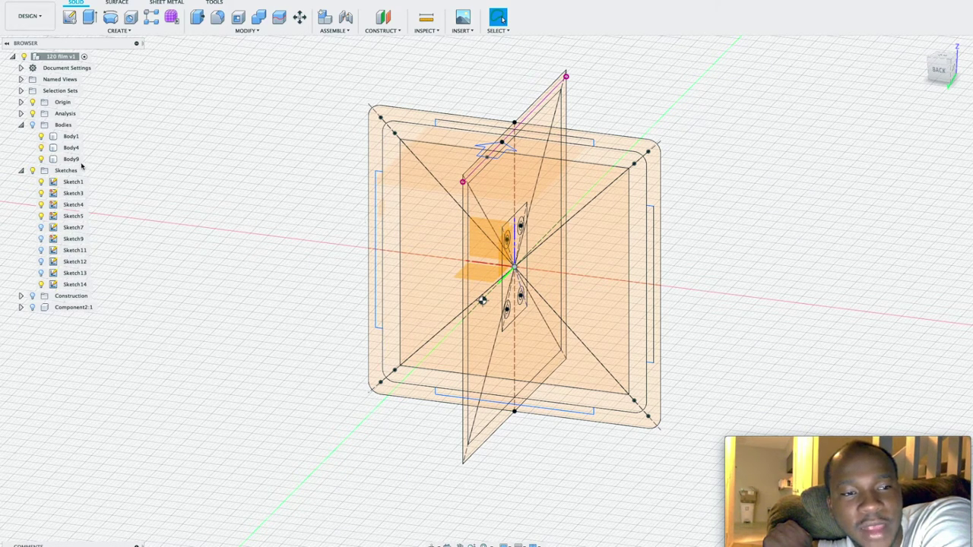
click(21, 170)
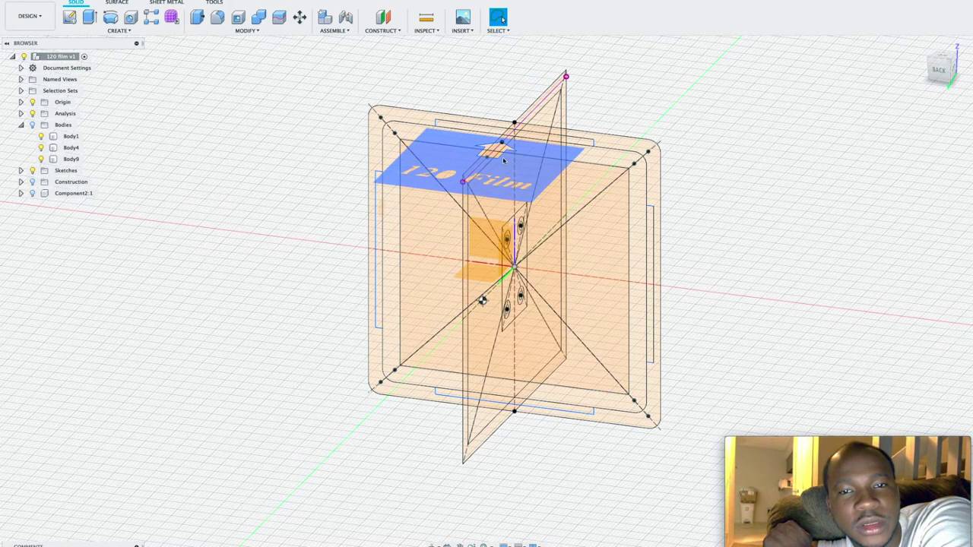
click(32, 171)
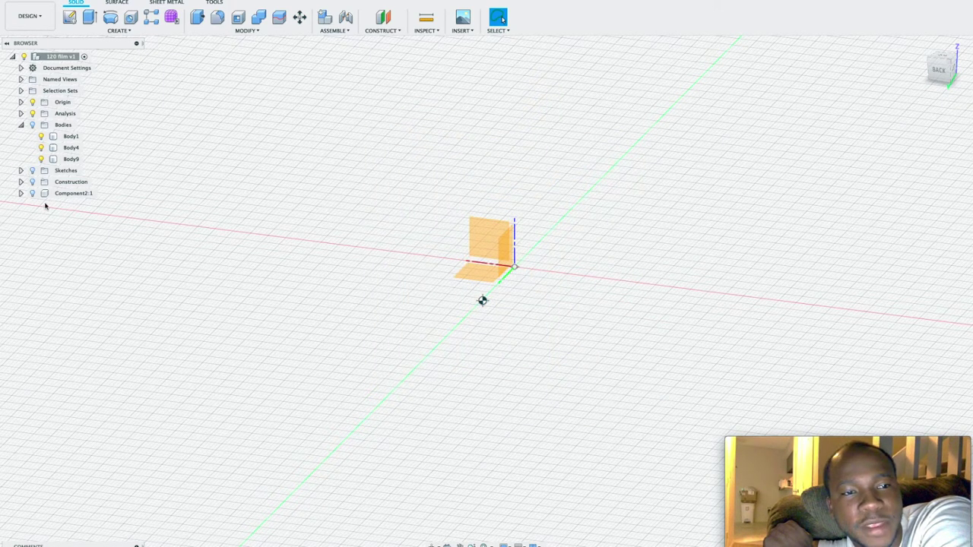
- Make Component2:1 the active component and expand it to check its contents
click(87, 194)
click(102, 193)
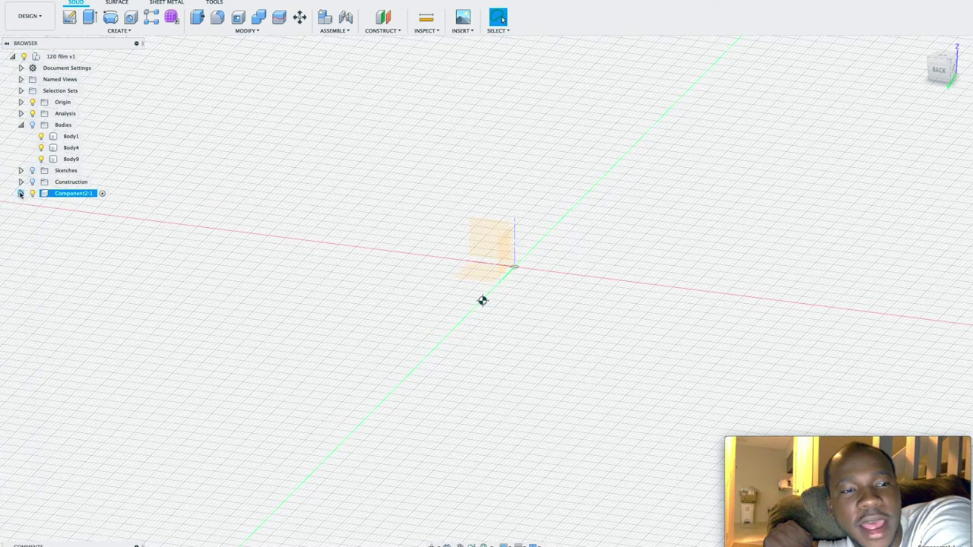
click(20, 194)
click(22, 194)
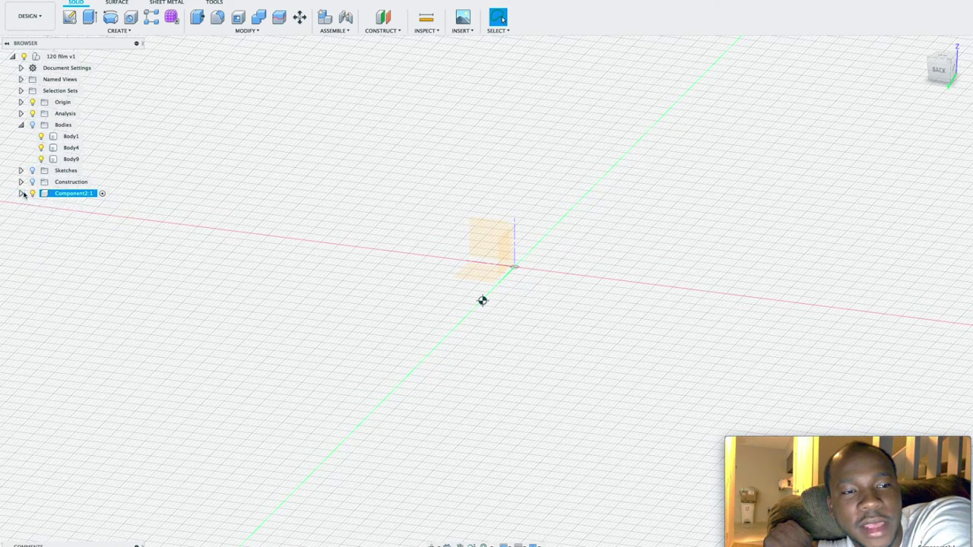
click(22, 194)
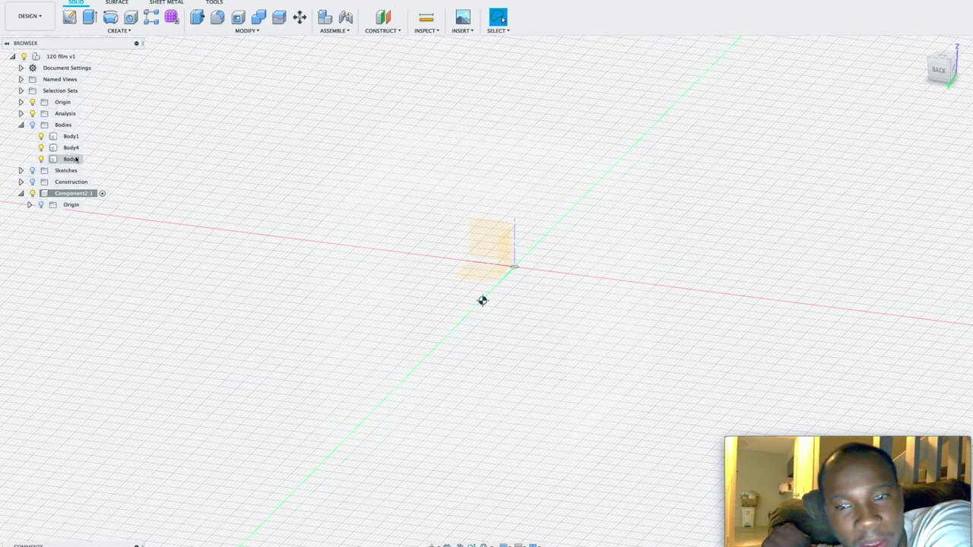
- Show the bodies again and examine the translucent holder's round opening, paired holes and lettering from all sides
click(32, 125)
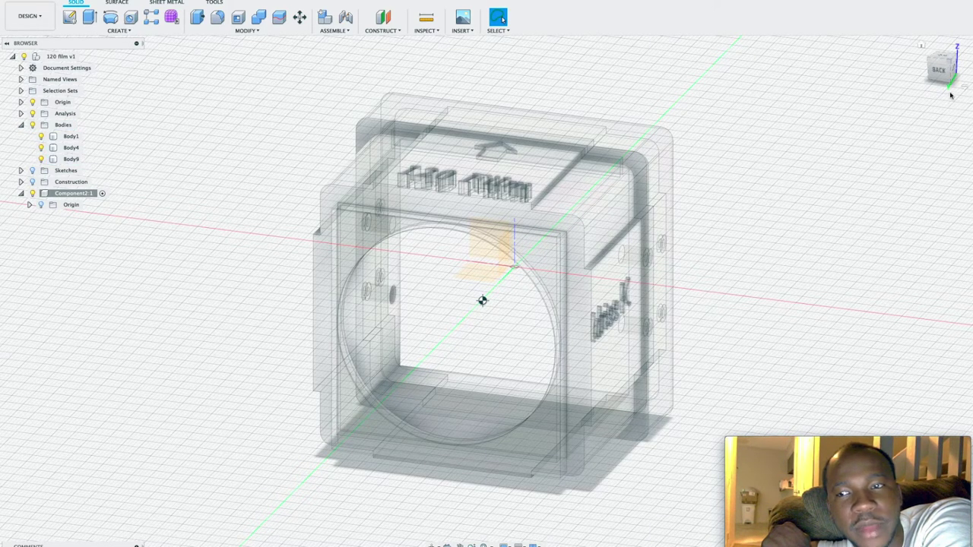
click(950, 68)
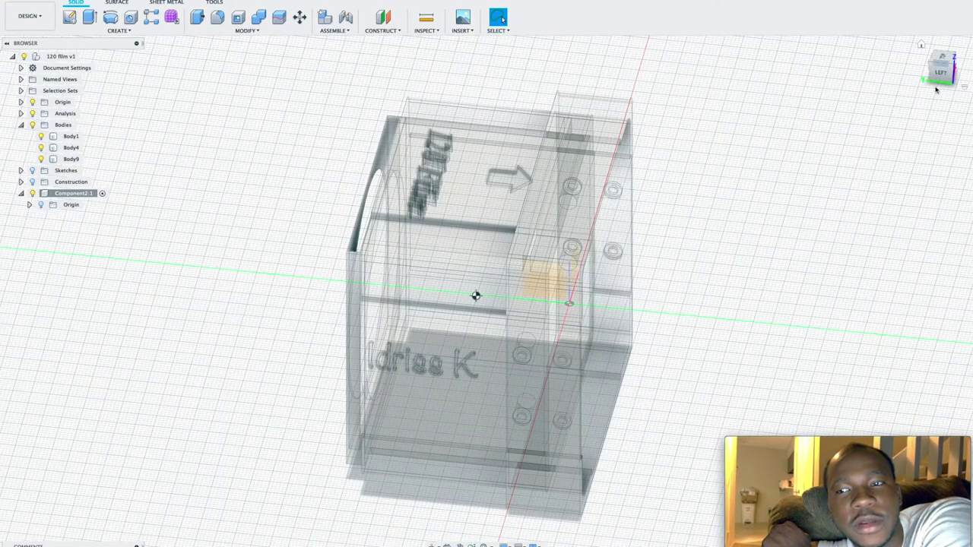
mouse_move(952, 75)
mouse_down()
mouse_move(909, 87)
mouse_move(849, 61)
mouse_up()
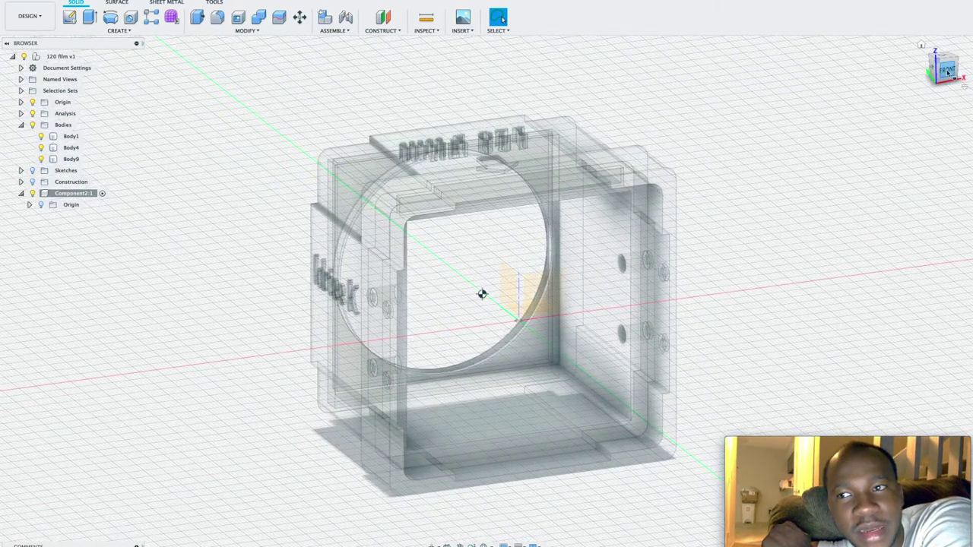
shift+middle_drag(481, 294, 493, 294)
mouse_move(796, 101)
shift+middle_down()
mouse_move(744, 64)
mouse_move(760, 65)
shift+middle_up()
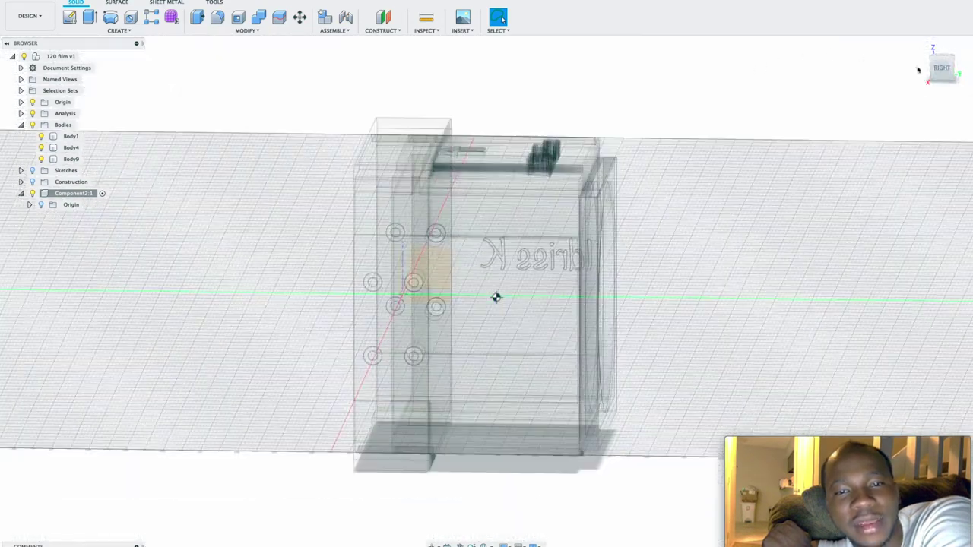
shift+middle_drag(495, 297, 480, 293)
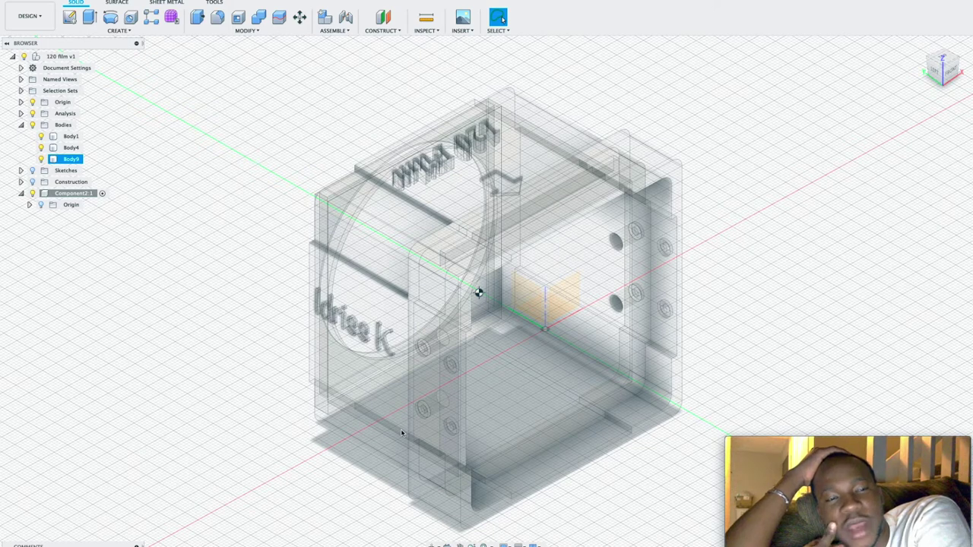
click(30, 291)
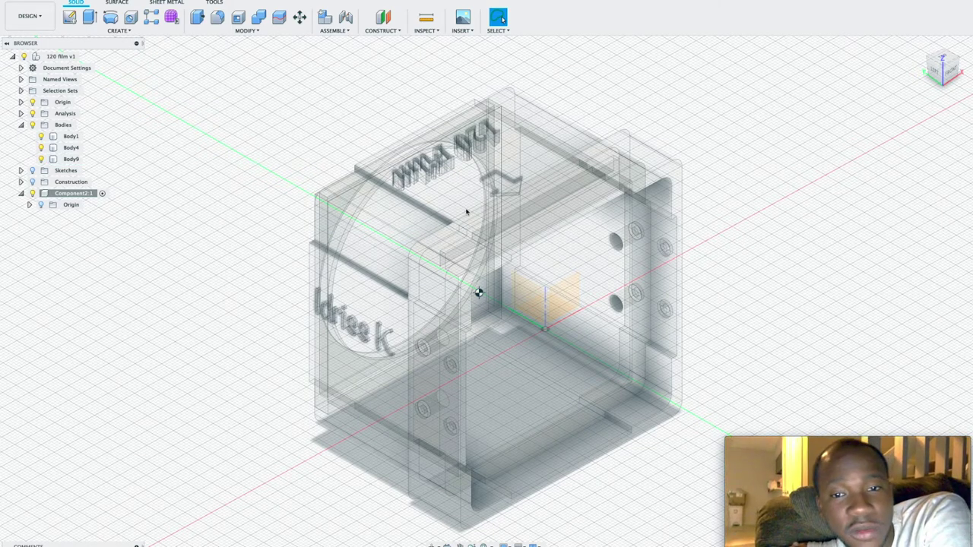
click(947, 69)
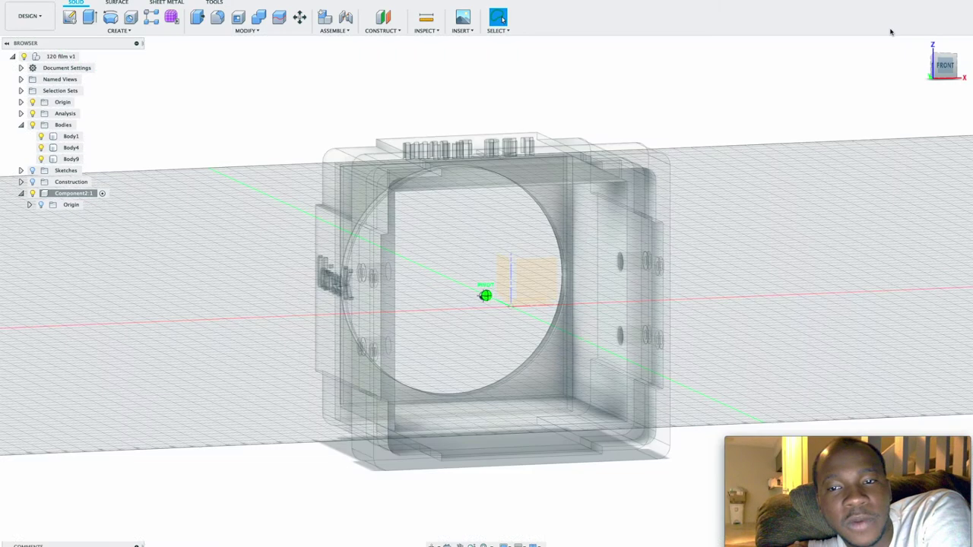
drag(890, 29, 883, 64)
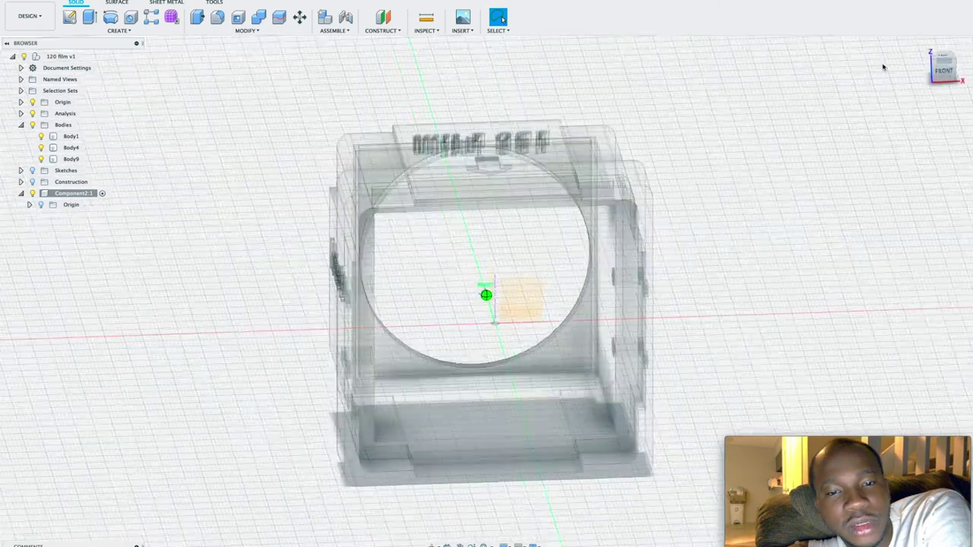
shift+middle_drag(883, 67, 883, 68)
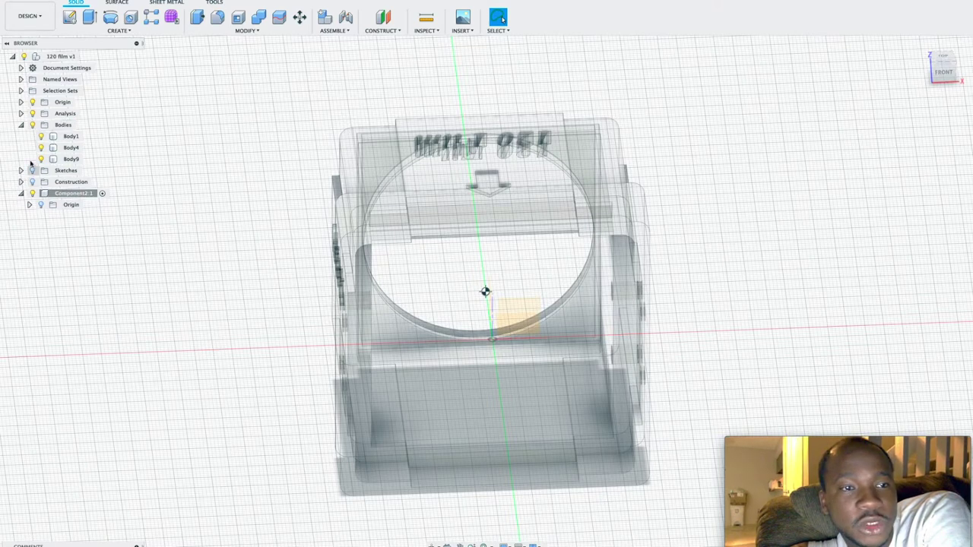
click(32, 125)
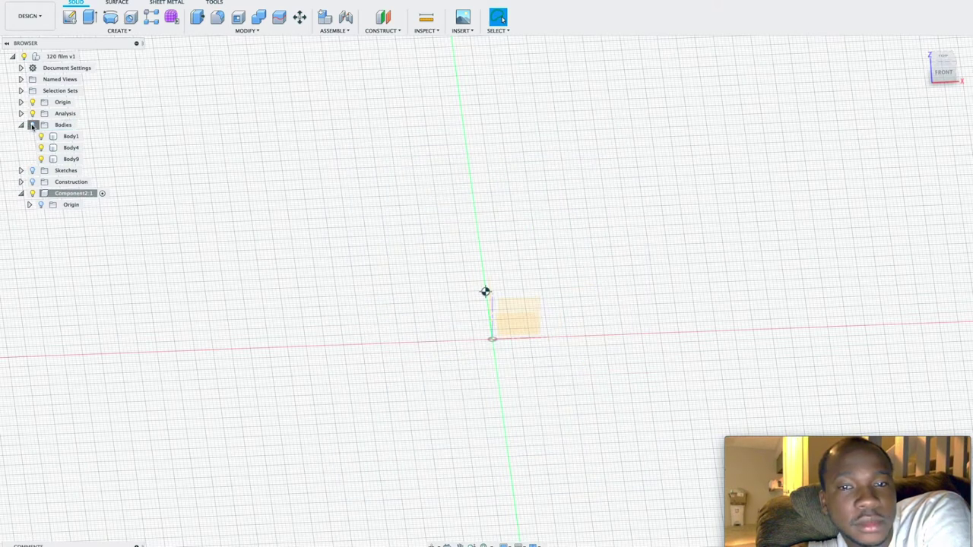
click(32, 124)
click(549, 144)
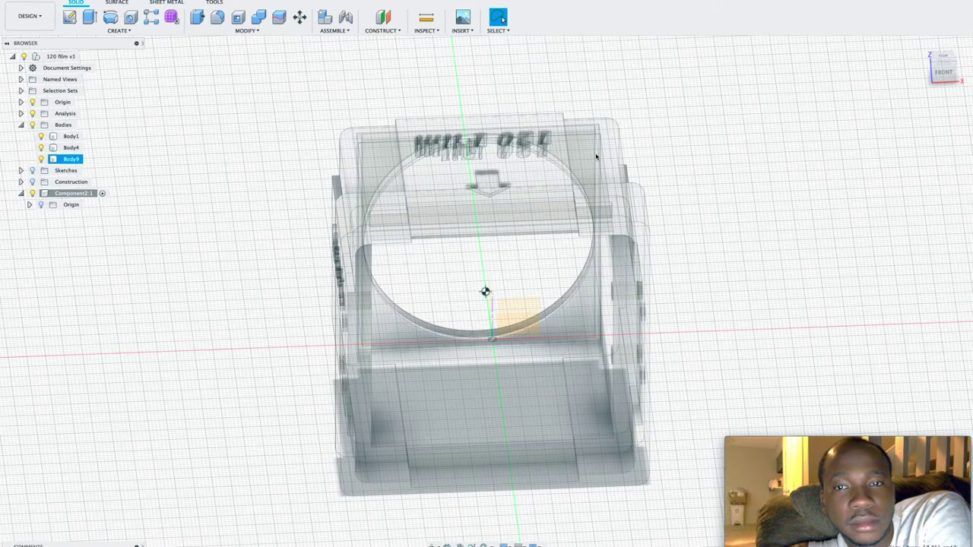
- Make the top-level 120 film v1 component active again and clear the selection
click(70, 126)
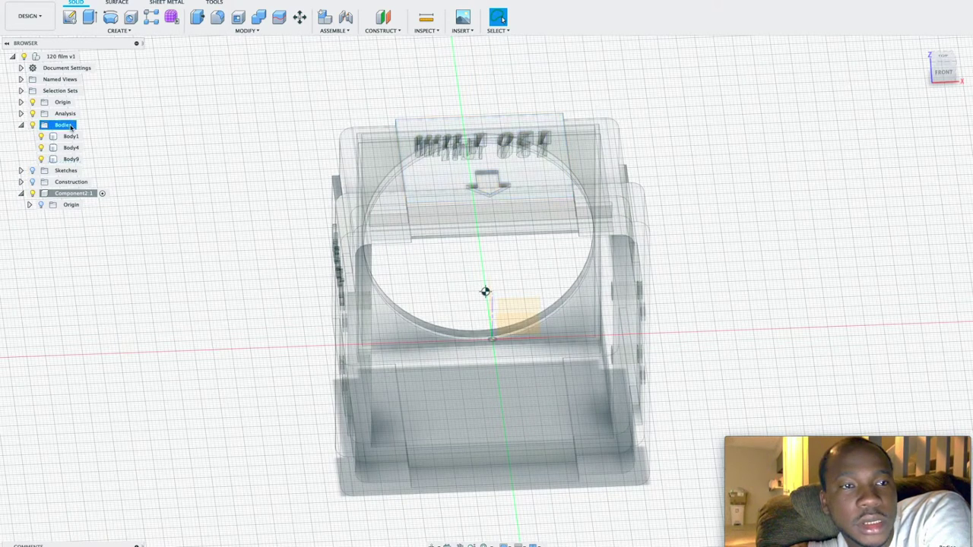
click(75, 57)
click(84, 57)
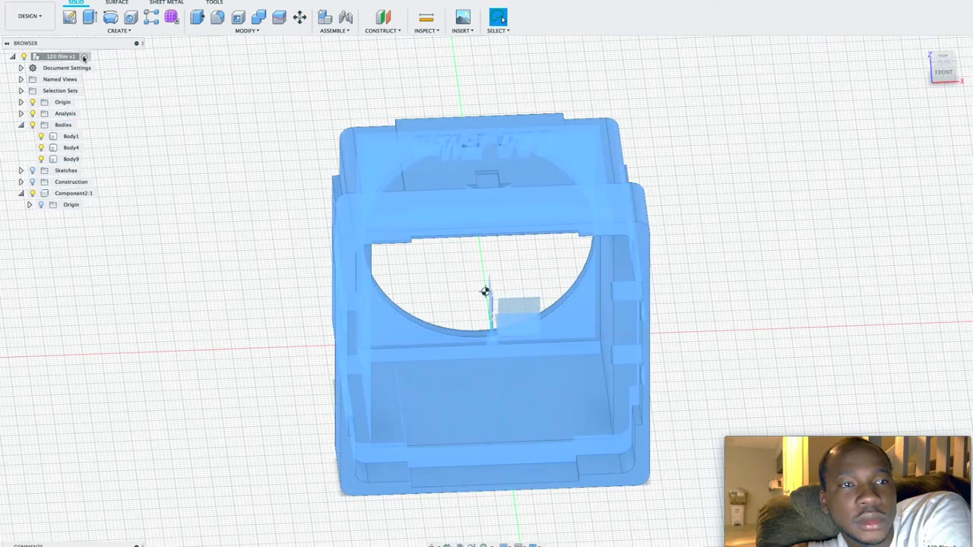
click(175, 194)
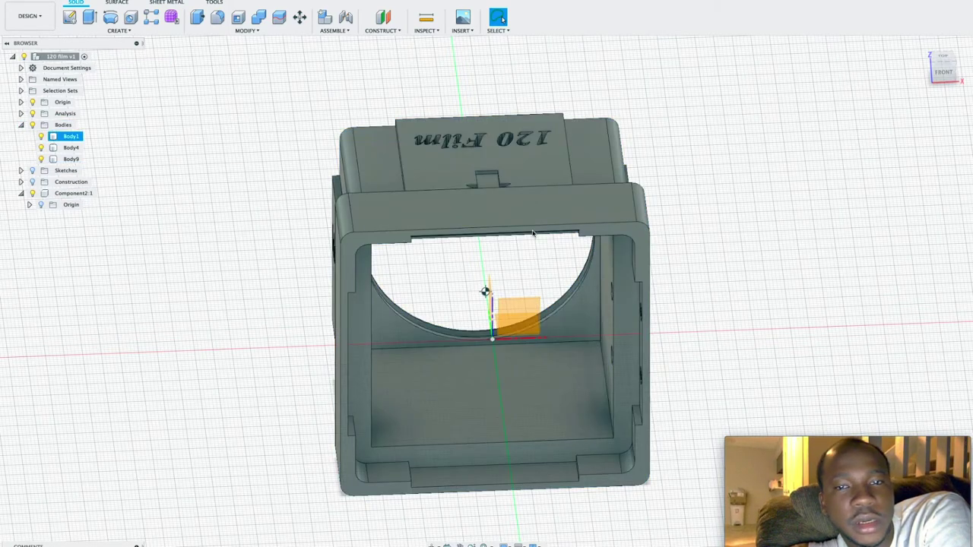
- Inspect the solid holder's notched front frame, the paired holes in its side walls and the round opening in its rear plate
mouse_move(945, 75)
mouse_down()
mouse_move(936, 57)
mouse_move(916, 54)
mouse_up()
shift+middle_drag(490, 297, 493, 297)
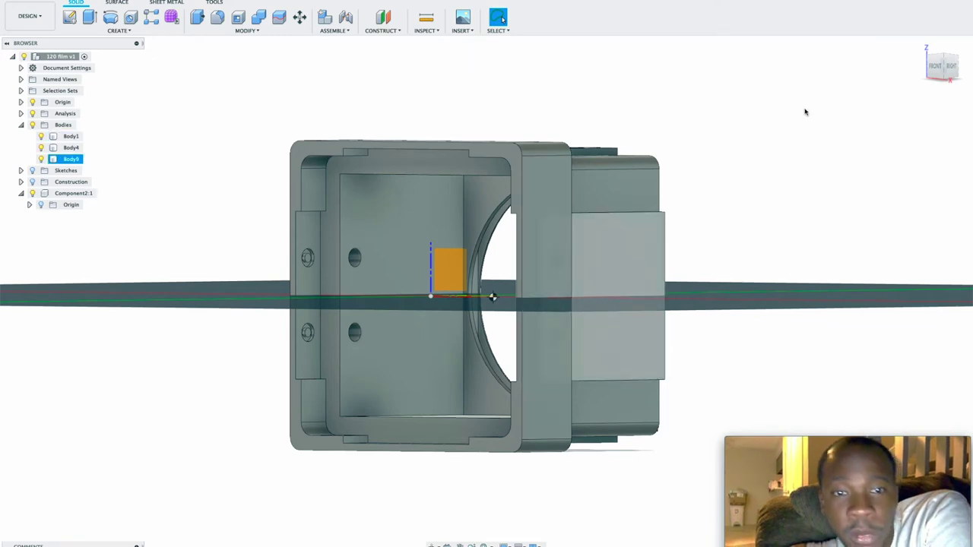
mouse_move(492, 297)
shift+middle_down()
mouse_move(487, 288)
mouse_move(486, 299)
shift+middle_up()
click(479, 439)
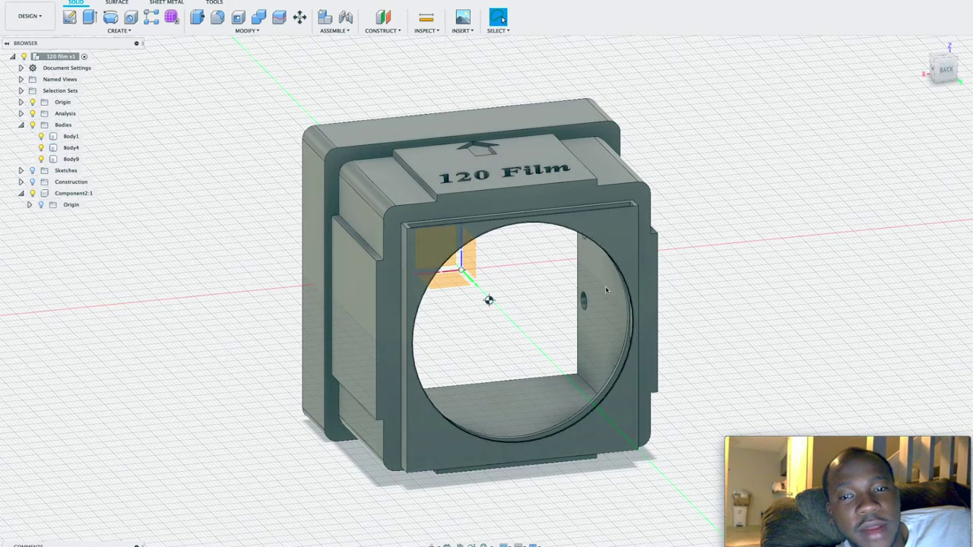
click(471, 339)
key(Escape)
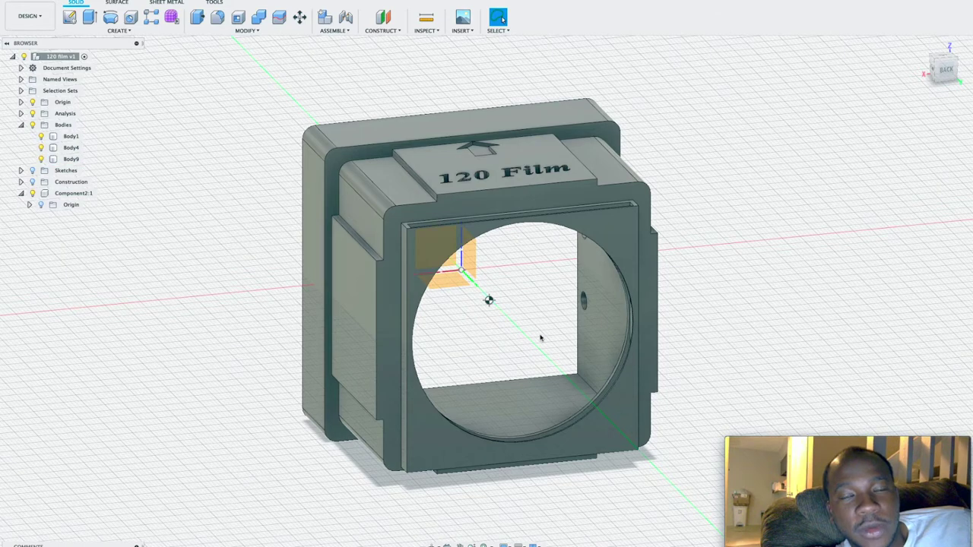
mouse_move(934, 71)
mouse_down()
mouse_move(972, 96)
mouse_move(946, 73)
mouse_up()
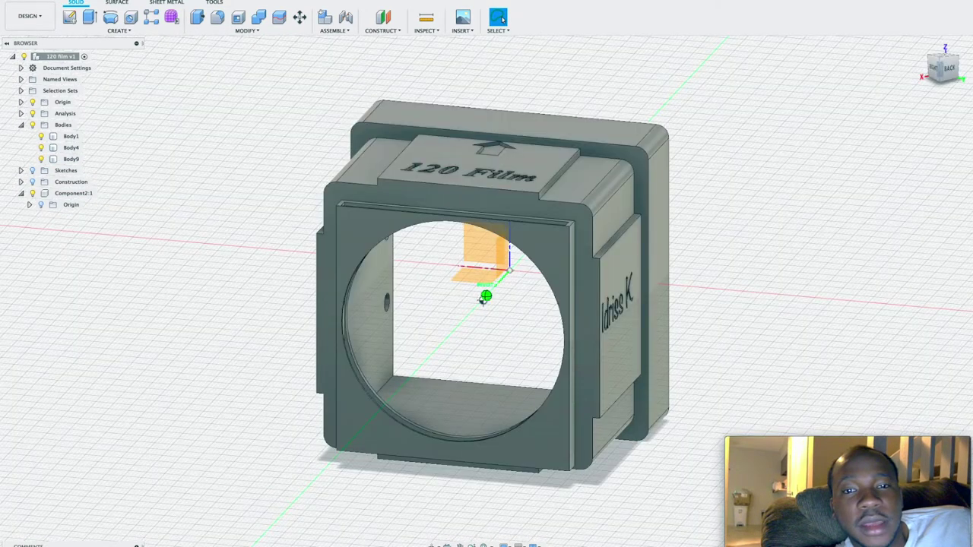
shift+middle_drag(483, 300, 484, 296)
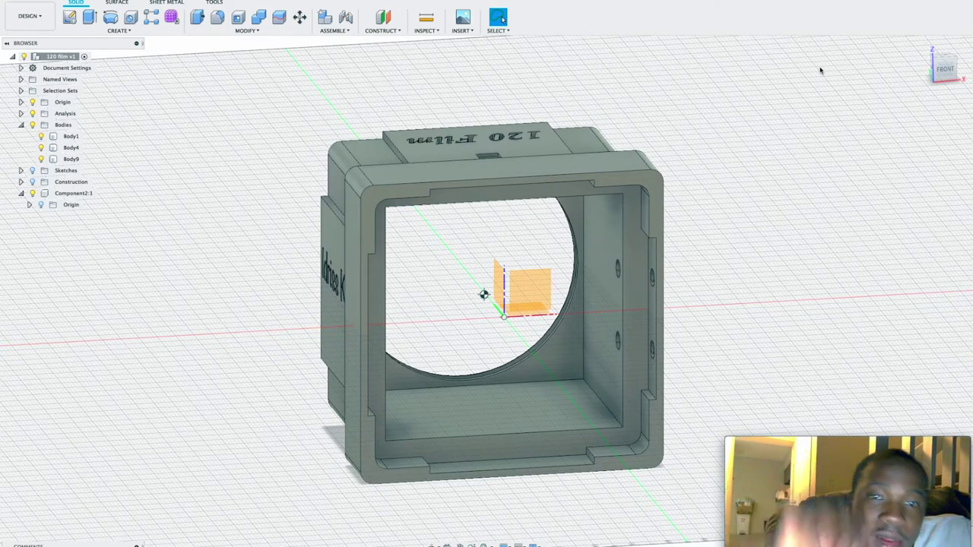
- Examine how the front frame meets the inner body, the raised side panels, the top's arrow and 120 Film lettering, and the rear plate's slot
click(950, 69)
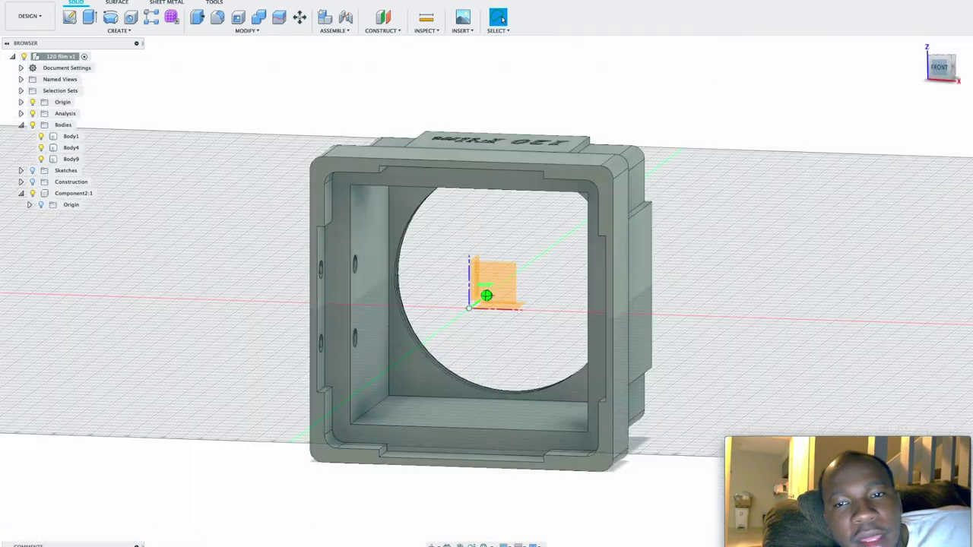
drag(947, 68, 931, 68)
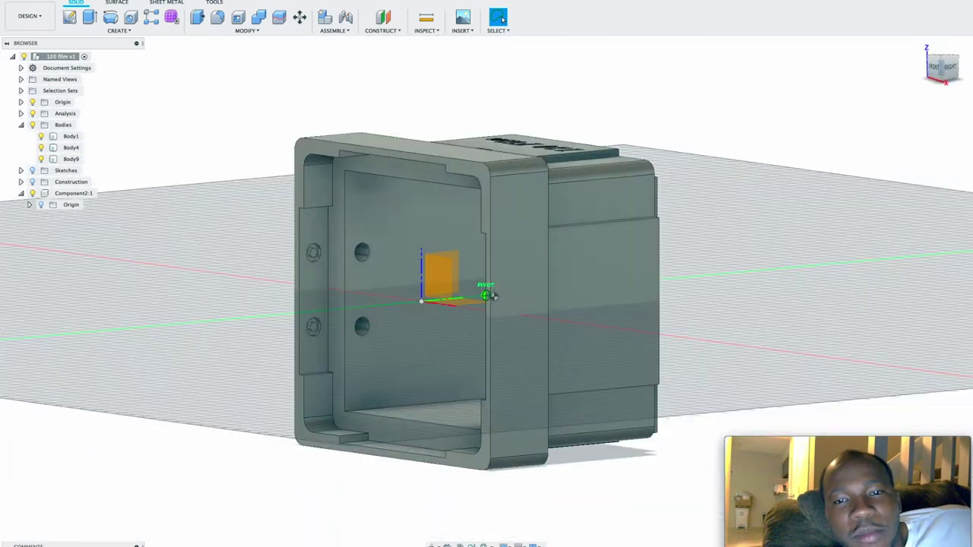
shift+middle_drag(493, 297, 494, 292)
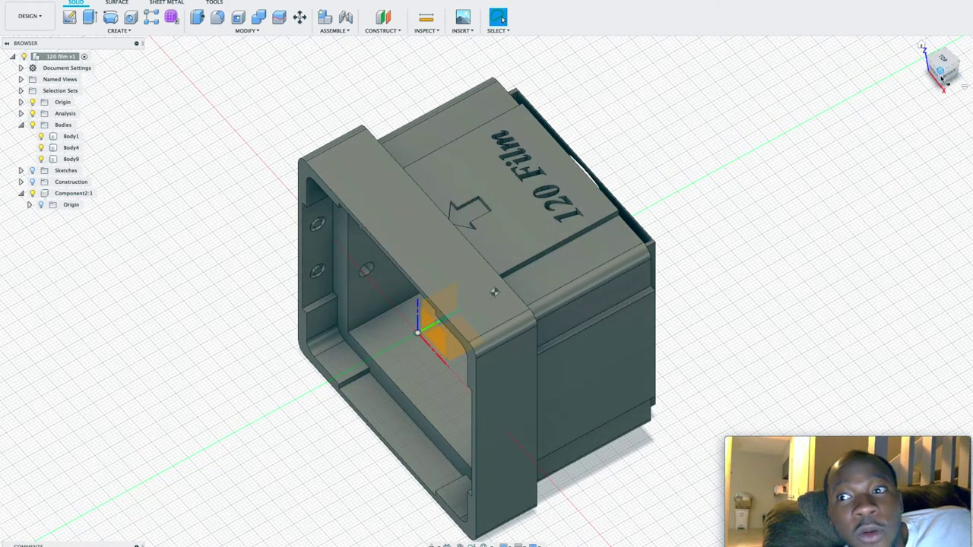
click(942, 76)
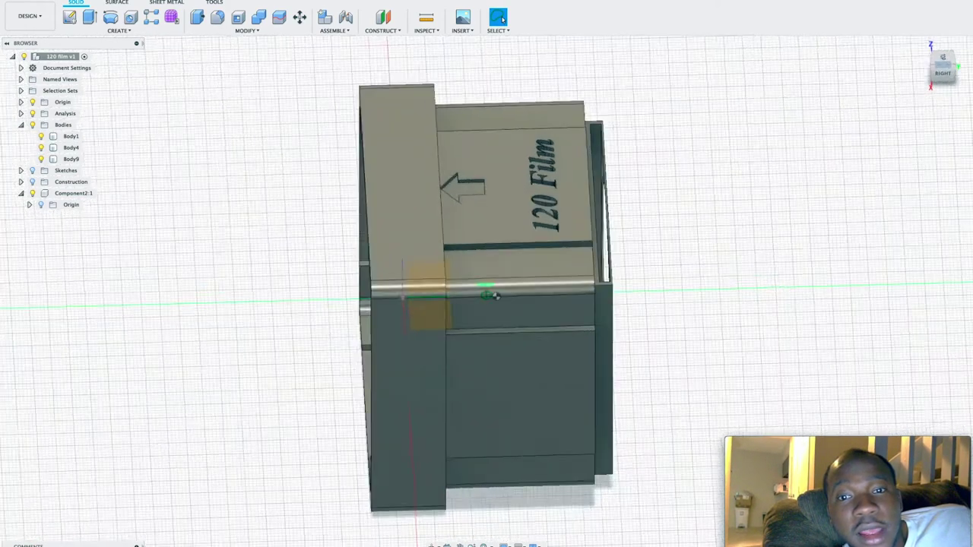
mouse_move(492, 296)
shift+middle_down()
mouse_move(488, 288)
mouse_move(494, 298)
shift+middle_up()
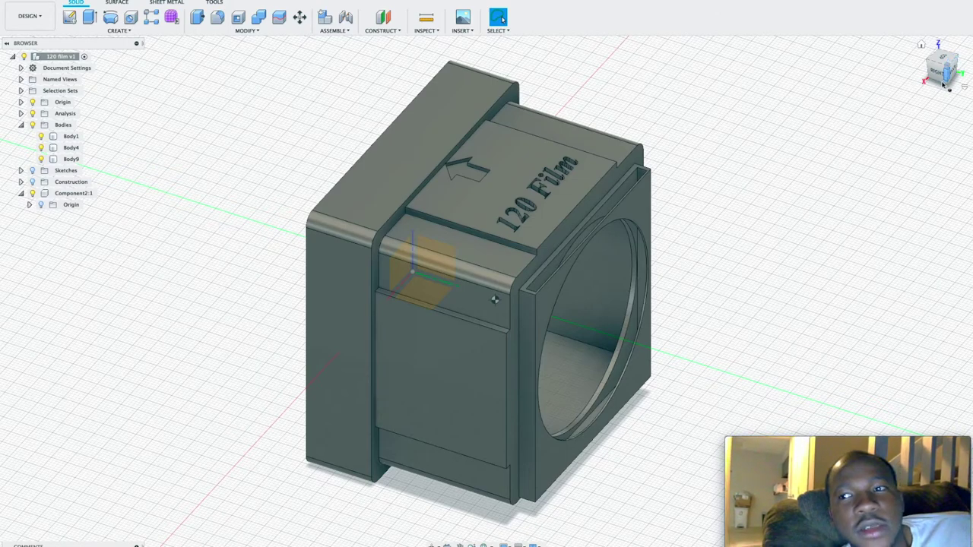
click(948, 76)
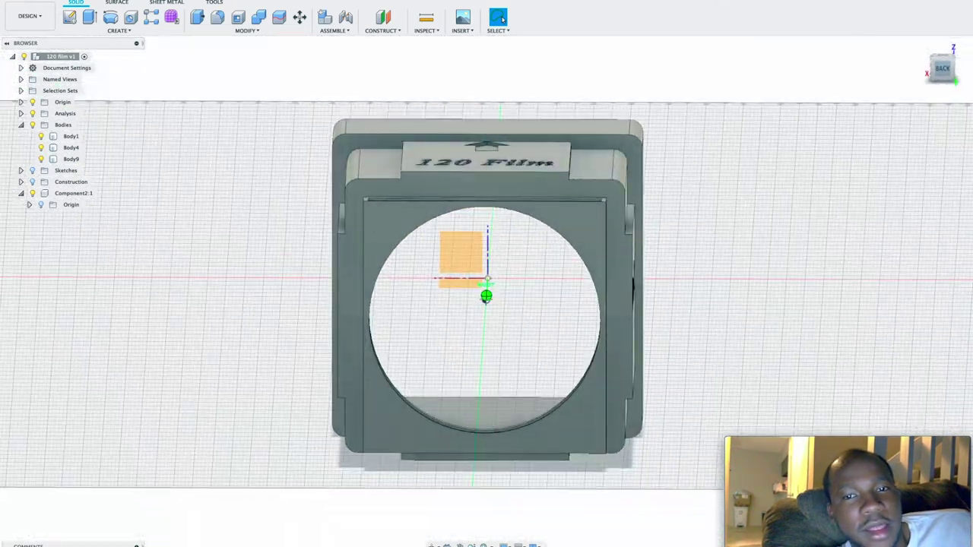
shift+middle_drag(901, 91, 858, 56)
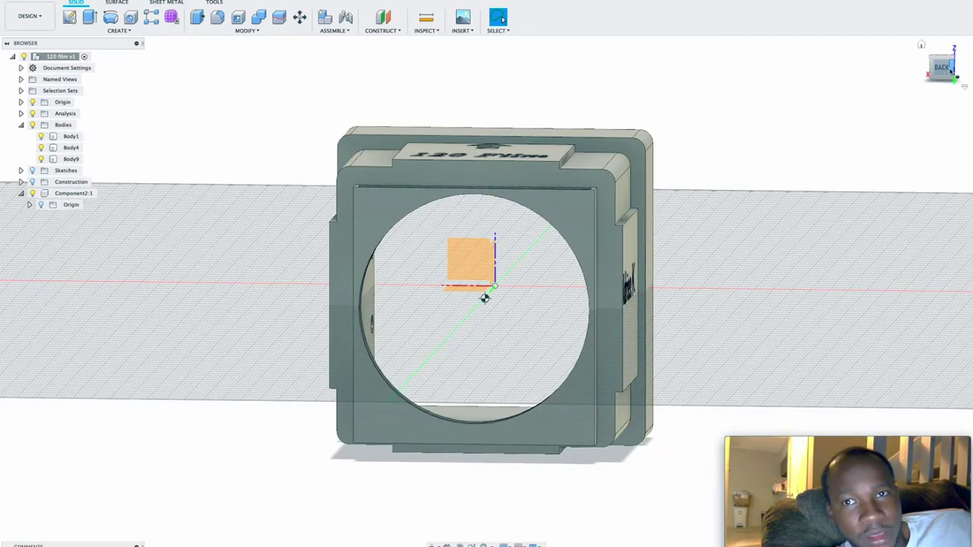
mouse_move(951, 70)
mouse_down()
mouse_move(899, 35)
mouse_move(877, 58)
mouse_up()
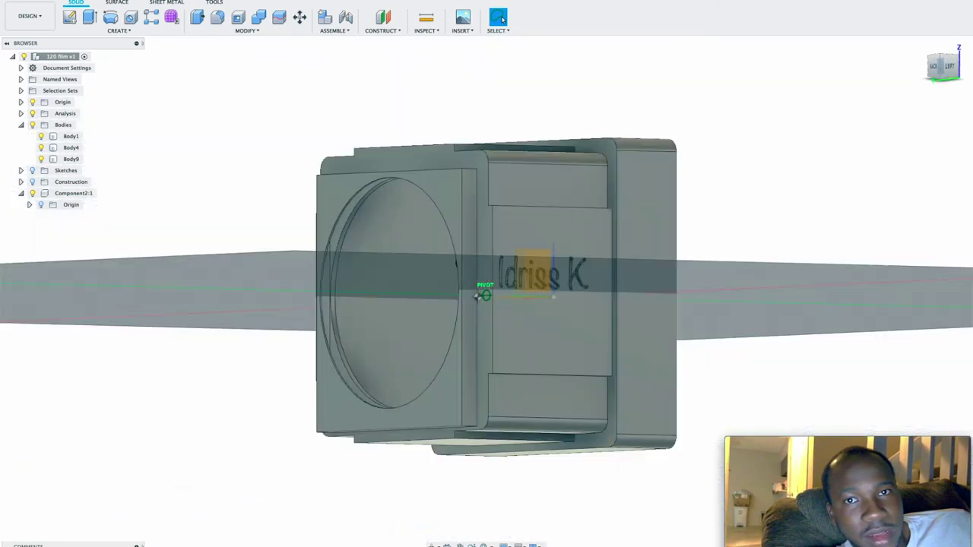
drag(939, 67, 924, 76)
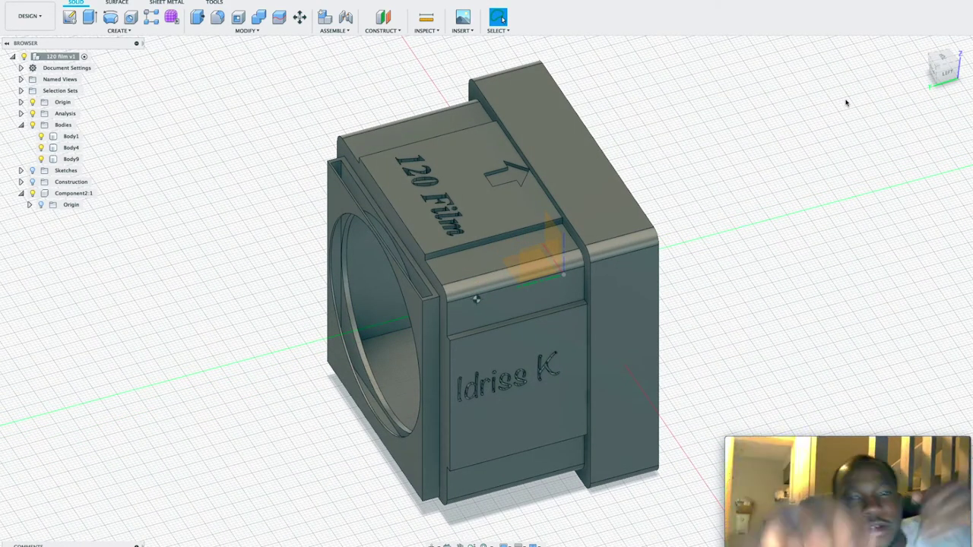
- Switch to the browser's 120 film negative image results and open the Numericana picture of a flatbed scanner's film holder
key(ctrl+Up)
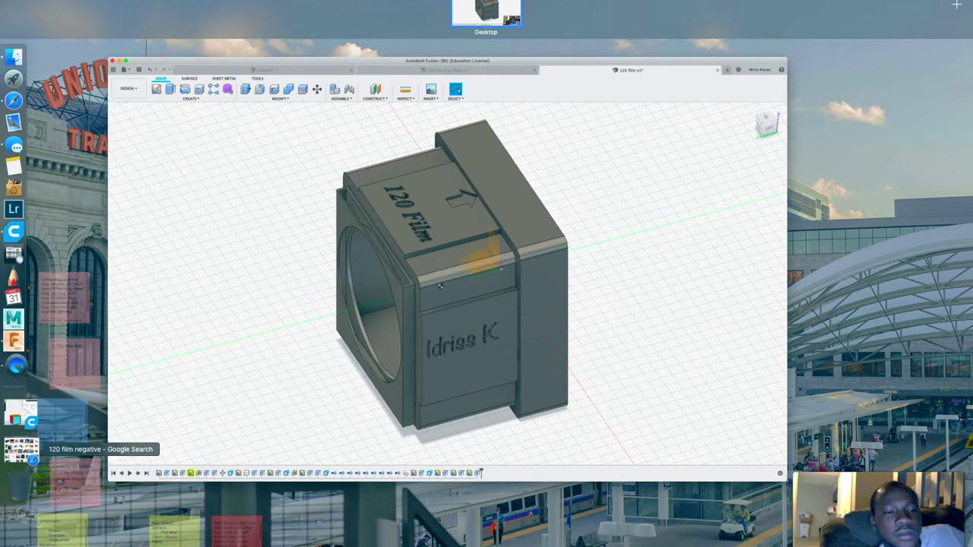
click(8, 448)
click(9, 448)
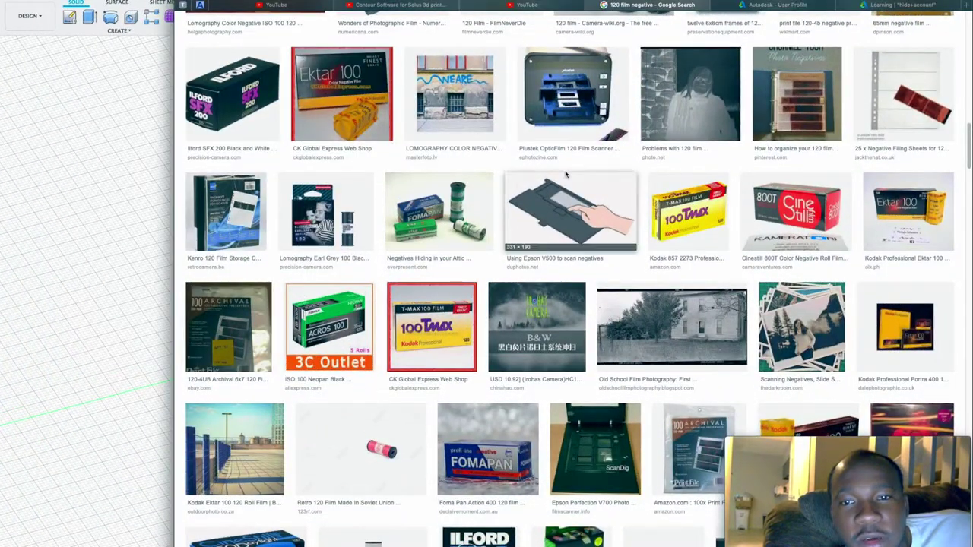
scroll(566, 175, up, 5)
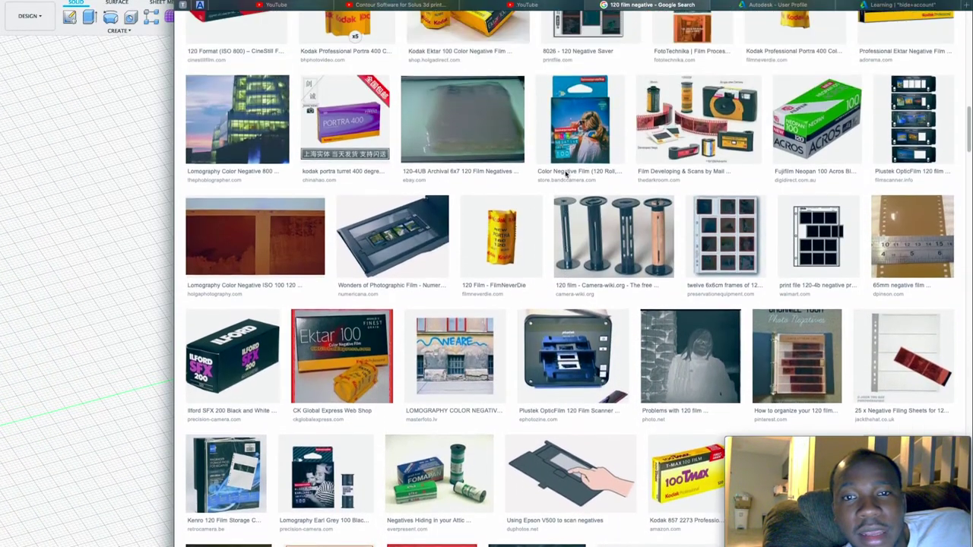
click(399, 260)
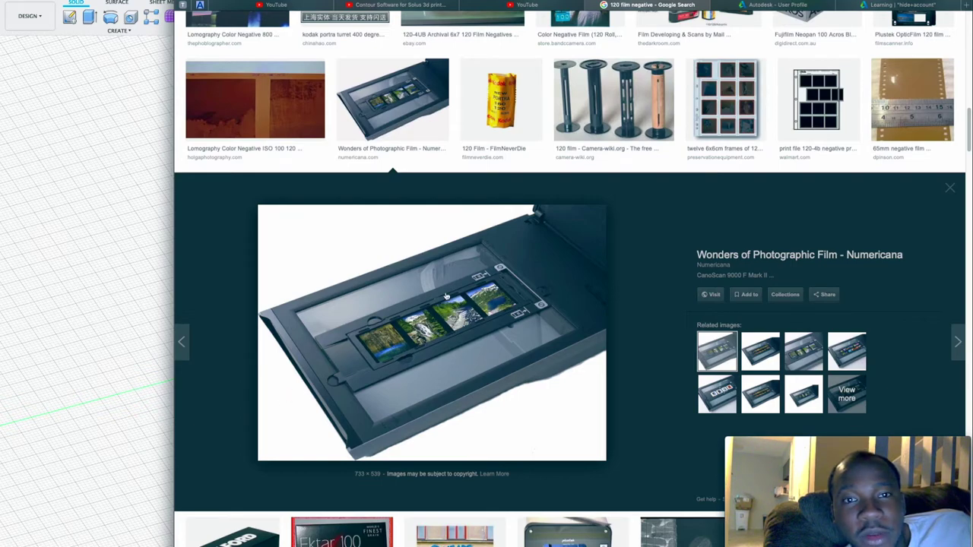
- Browse the surrounding image results for examples of 120 negatives and return to the enlarged scanner film-holder picture
scroll(446, 297, up, 5)
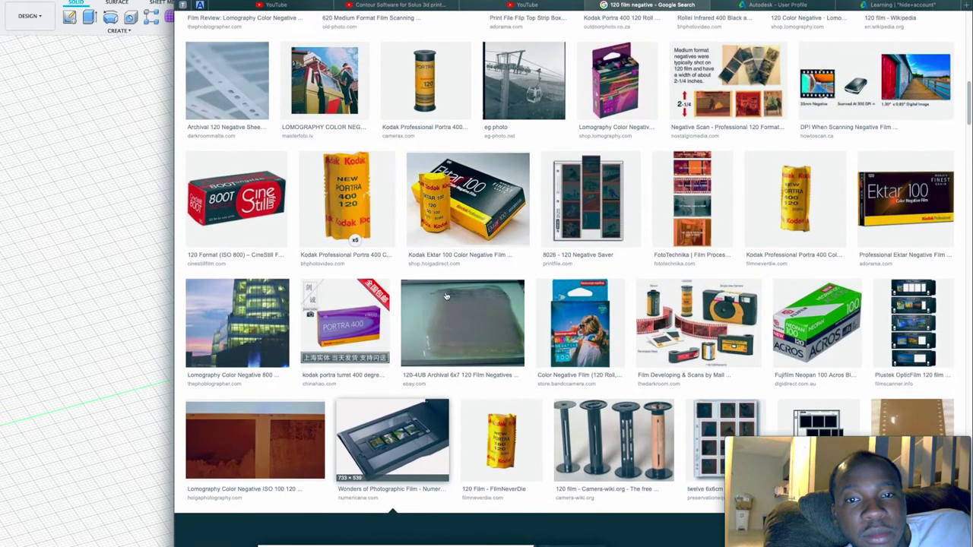
scroll(446, 296, up, 5)
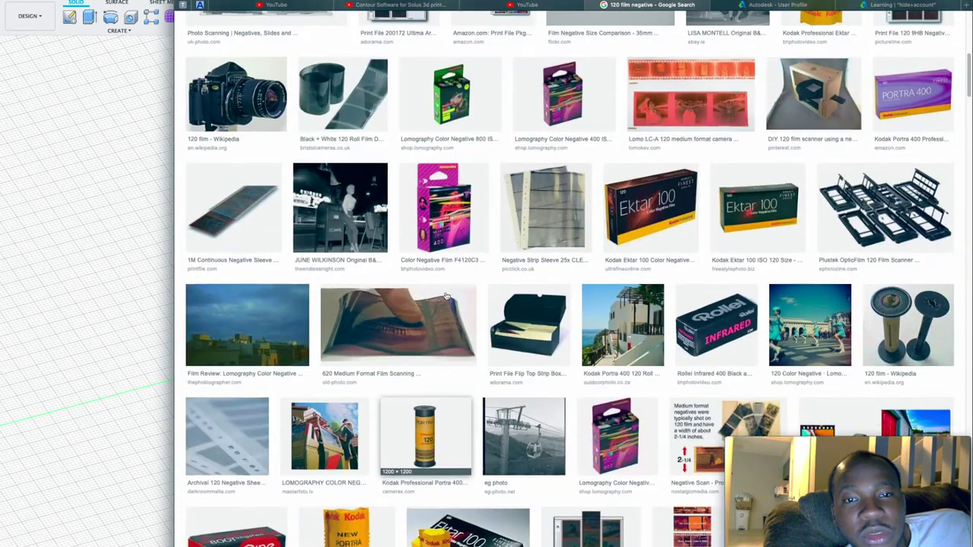
scroll(446, 296, up, 5)
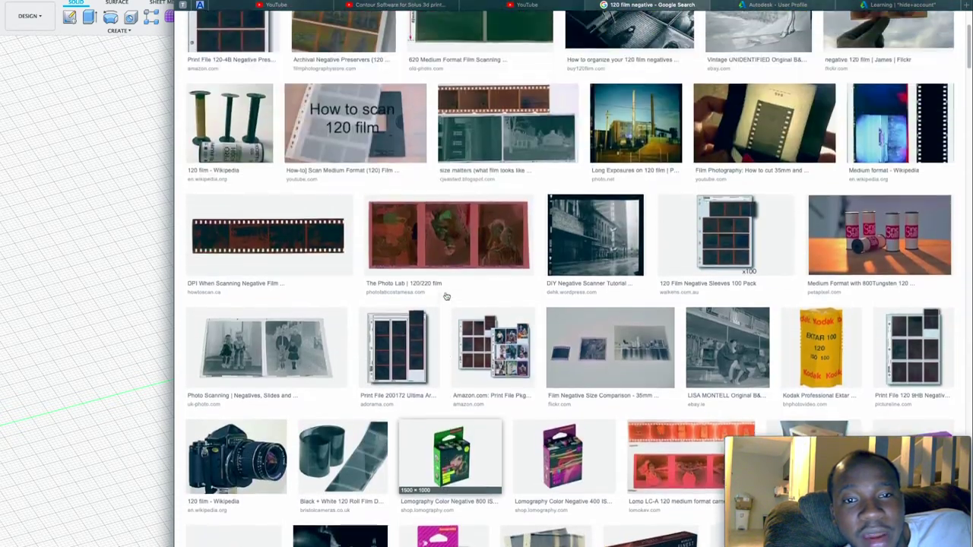
scroll(446, 296, down, 15)
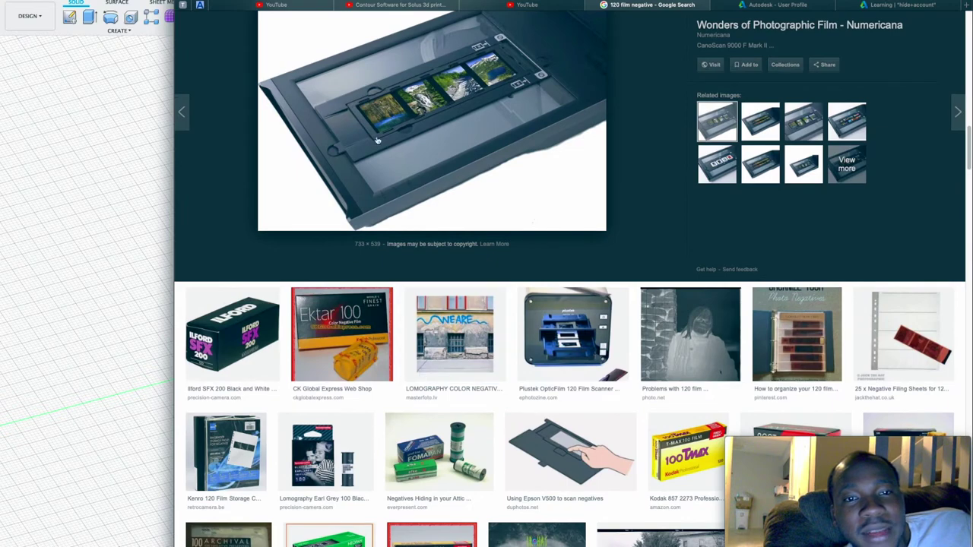
- Switch back to Fusion 360 and examine the holder's lettered top and round opening
click(97, 276)
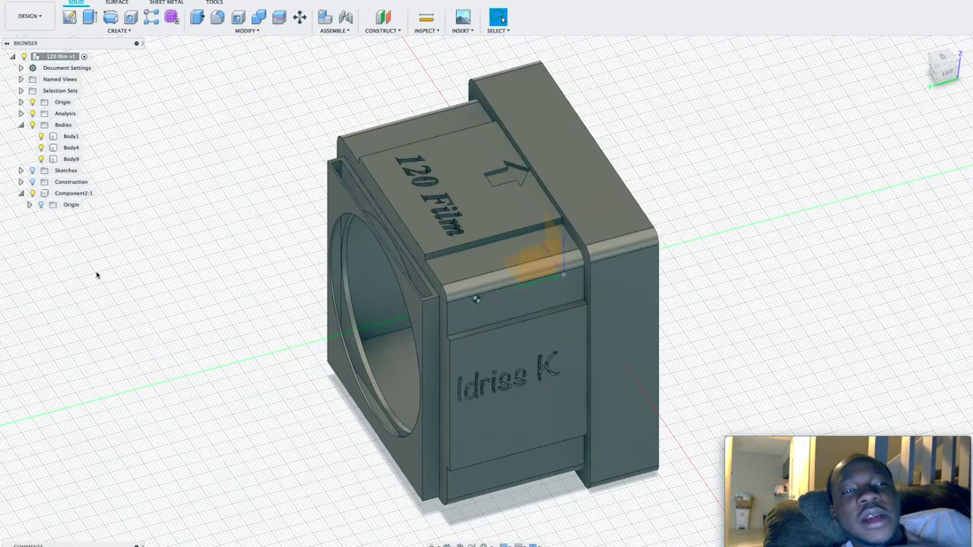
click(428, 189)
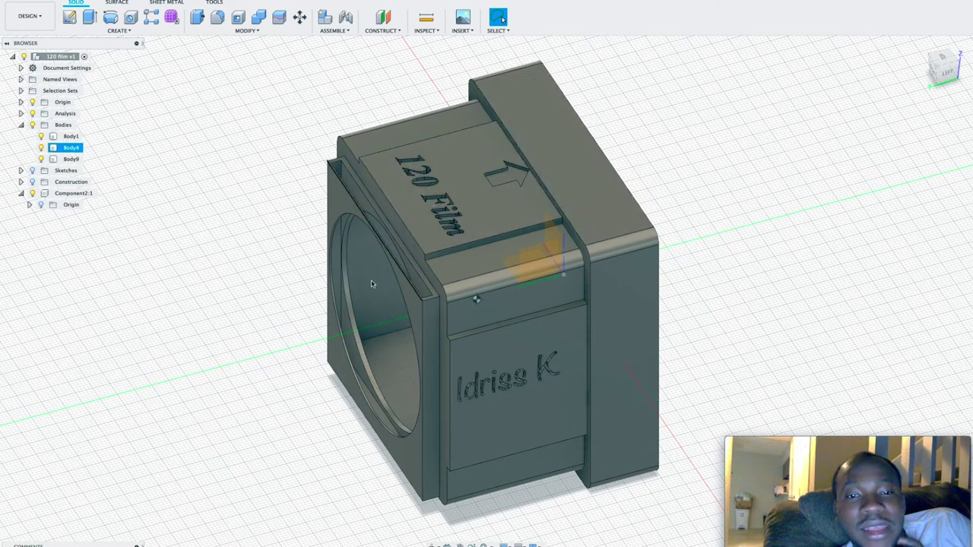
click(371, 209)
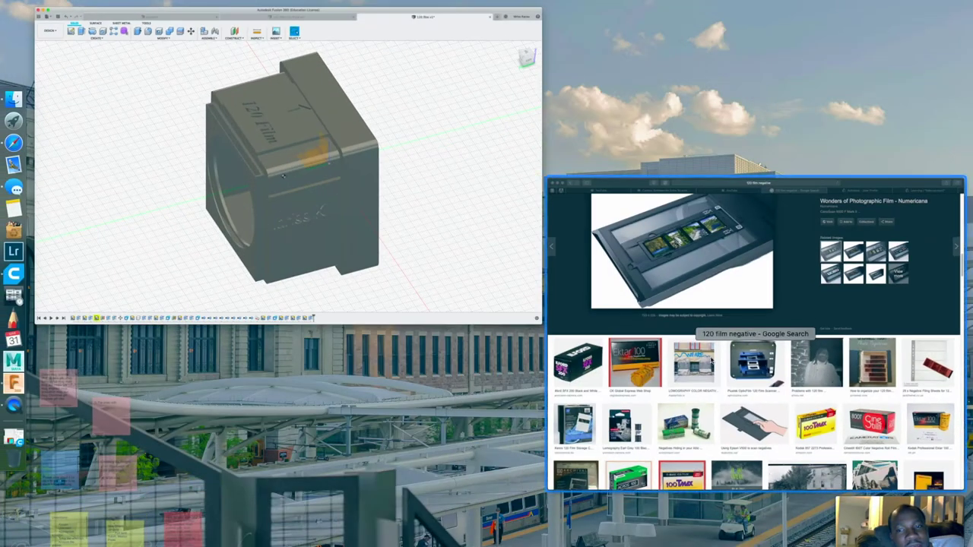
- Return to the browser's image results and open the picture of a phone scanning 35mm or 120 negatives without a scanner
click(691, 344)
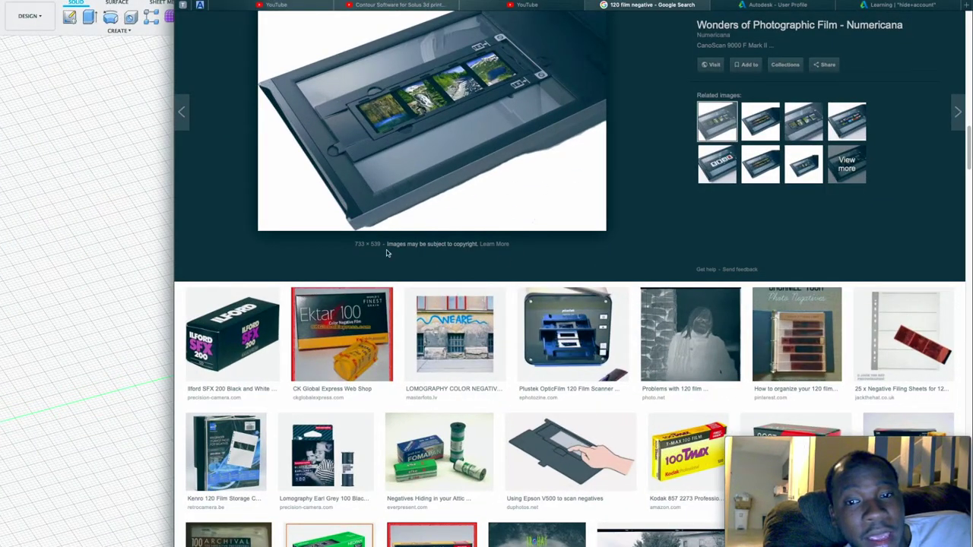
scroll(408, 453, down, 10)
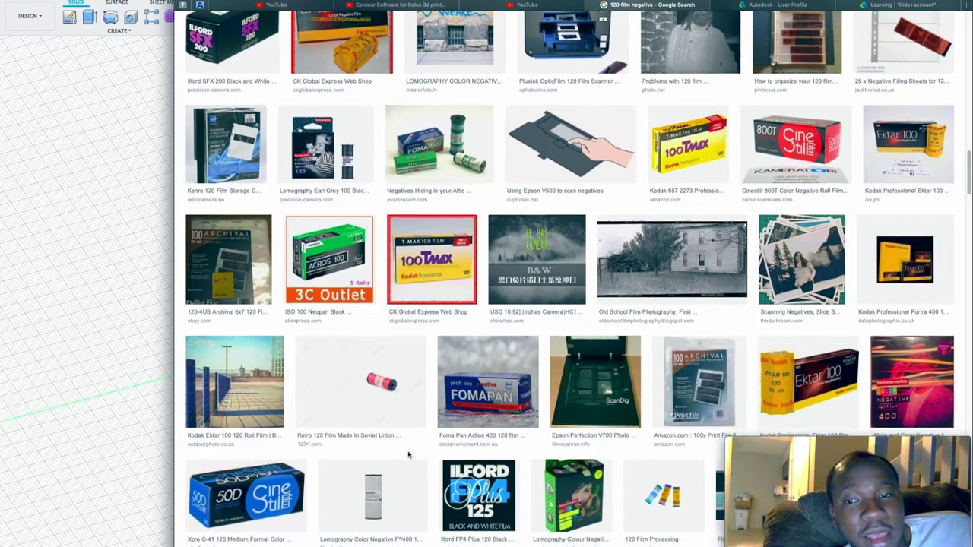
scroll(408, 453, down, 3)
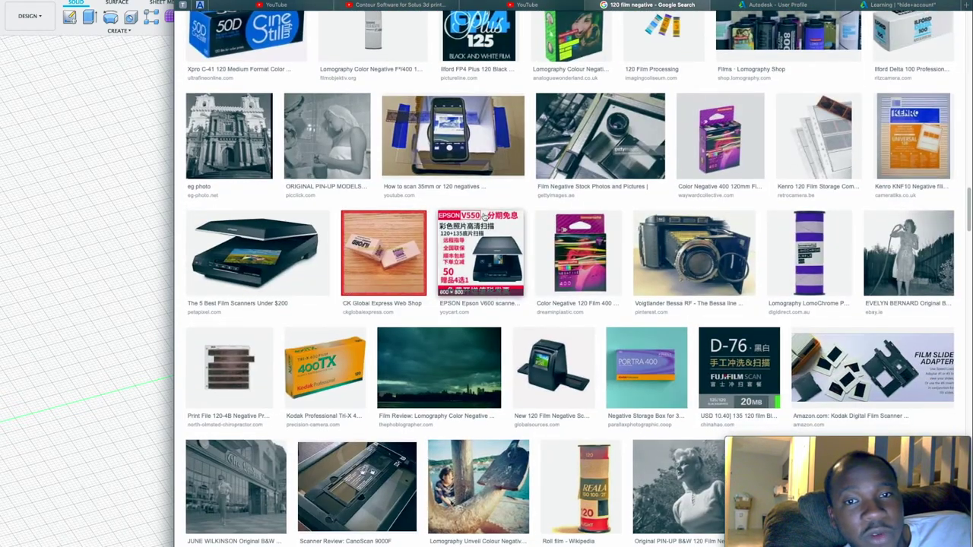
click(478, 162)
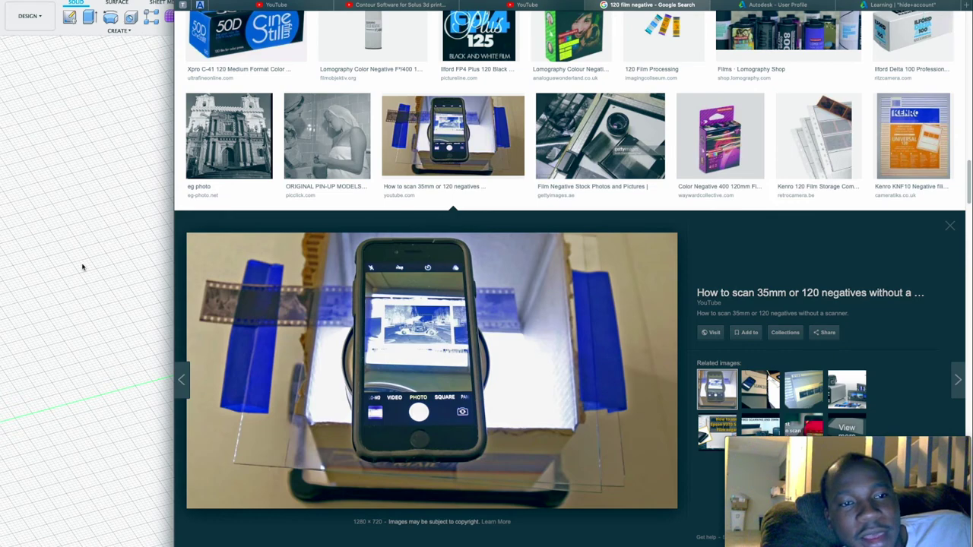
- Switch back to Fusion 360 and inspect the holder's open front frame with its paired holes, and its right side
click(51, 260)
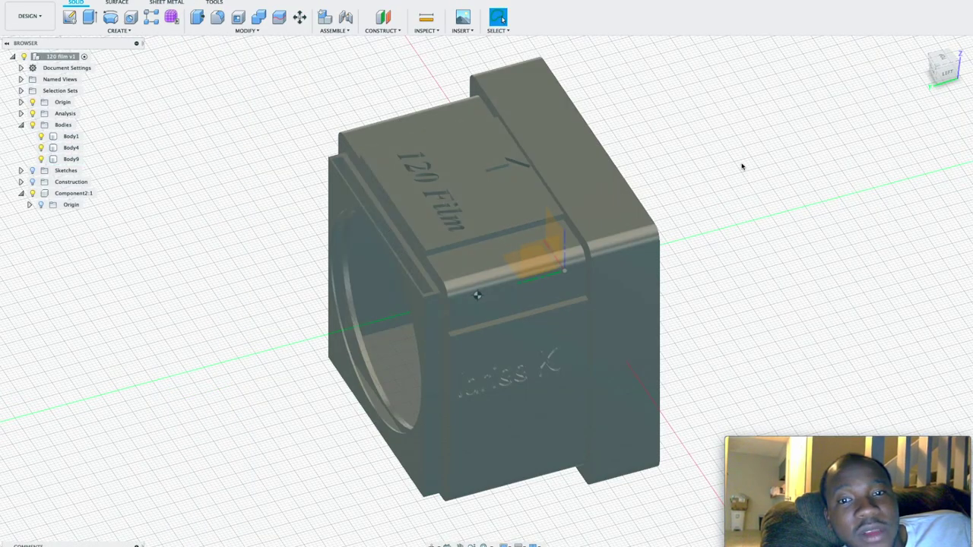
click(953, 78)
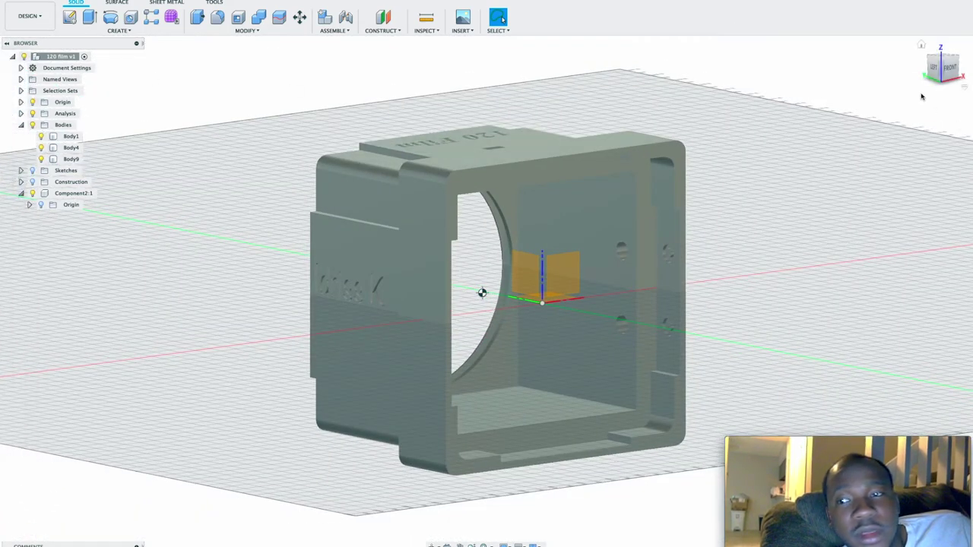
drag(950, 70, 942, 46)
click(949, 70)
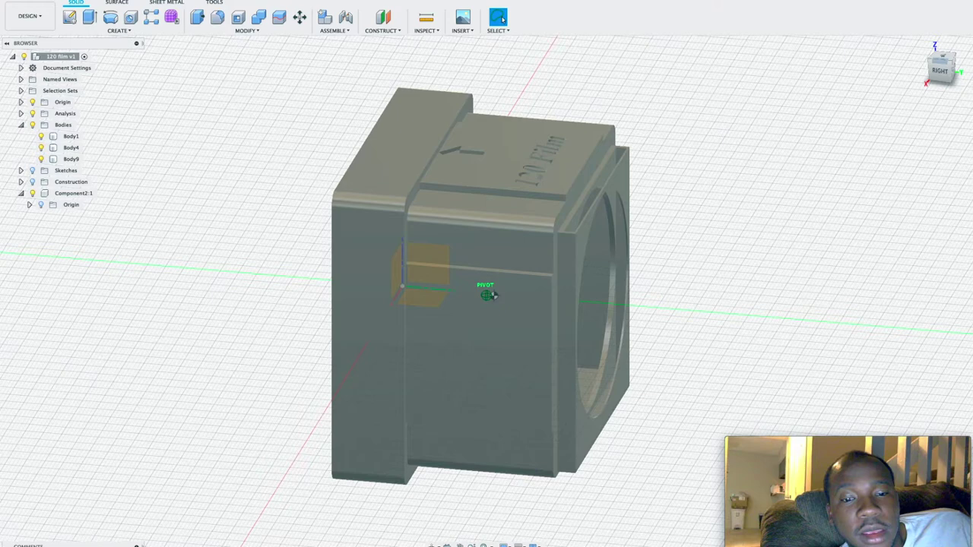
drag(942, 58, 940, 66)
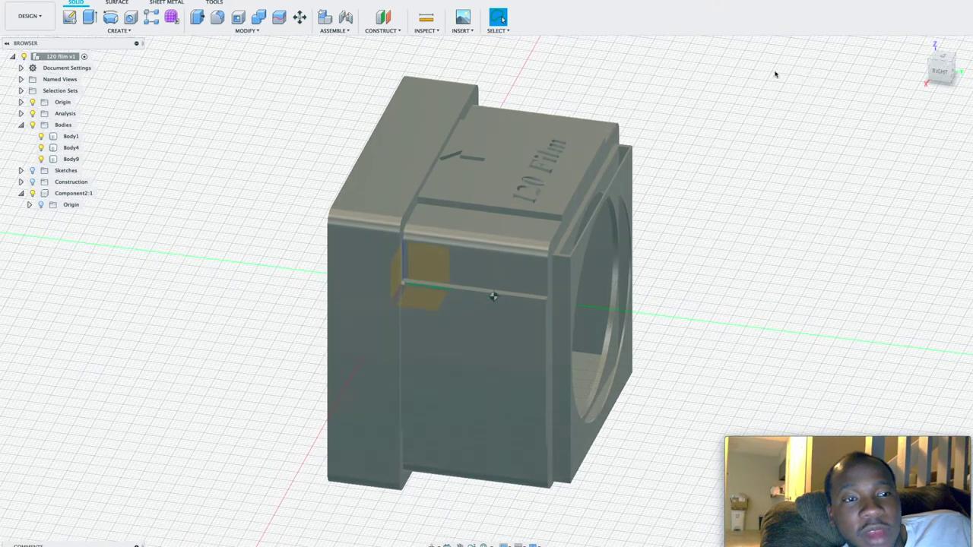
- Make Component2:1 the active component and show the model's sketches within the translucent holder
click(84, 194)
click(102, 194)
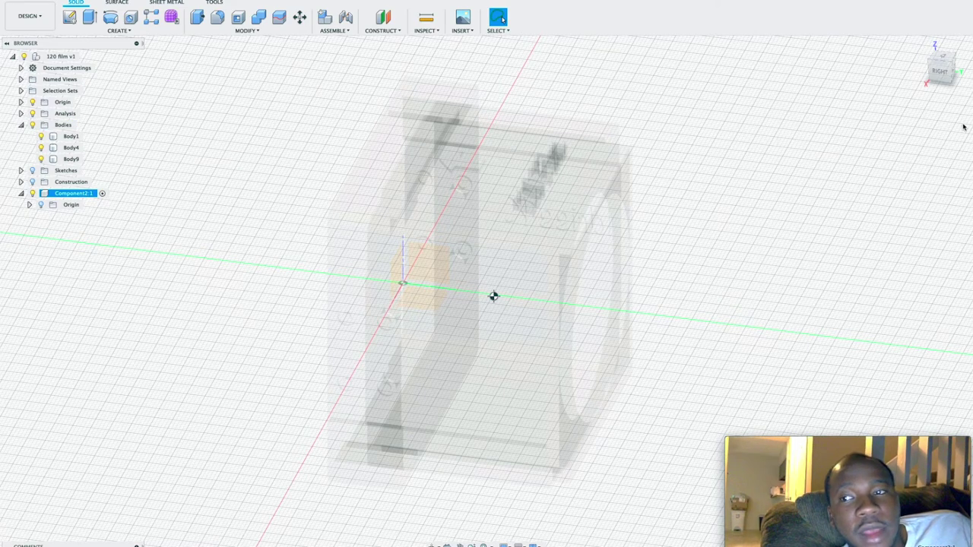
mouse_move(949, 69)
mouse_down()
mouse_move(851, 63)
mouse_move(781, 38)
mouse_move(797, 44)
mouse_up()
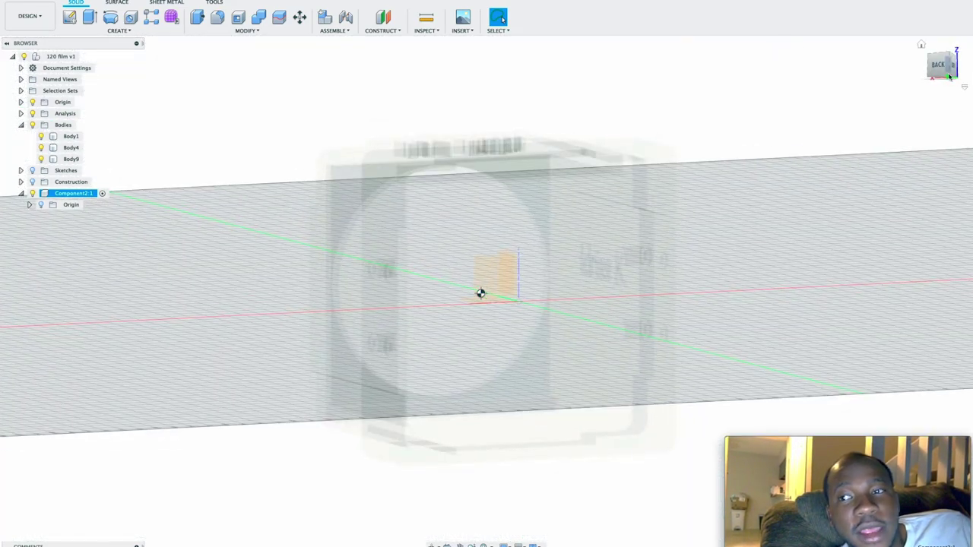
drag(953, 67, 849, 97)
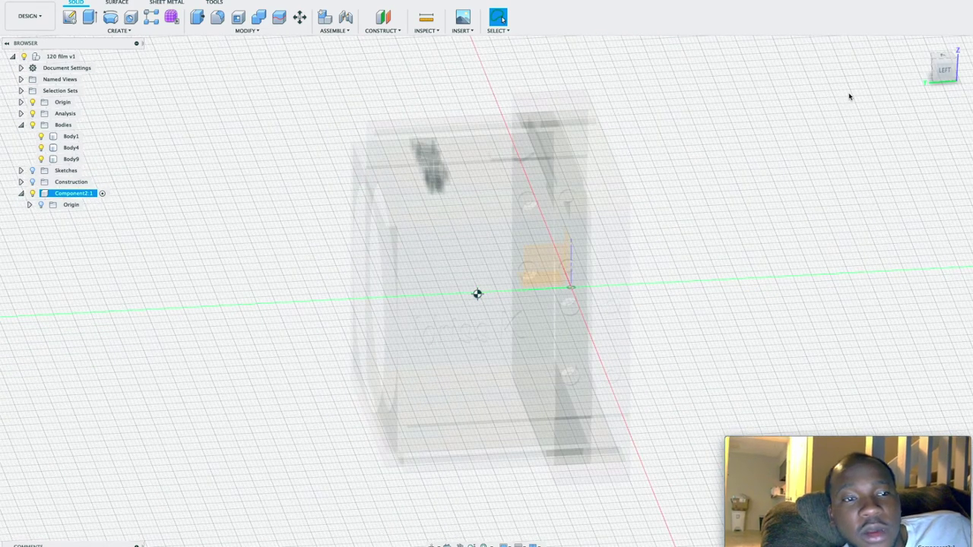
click(31, 171)
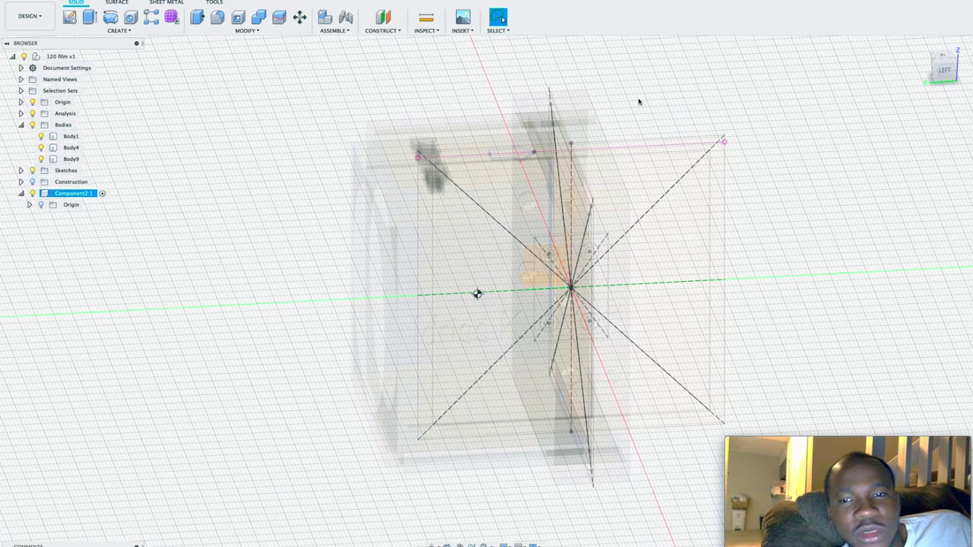